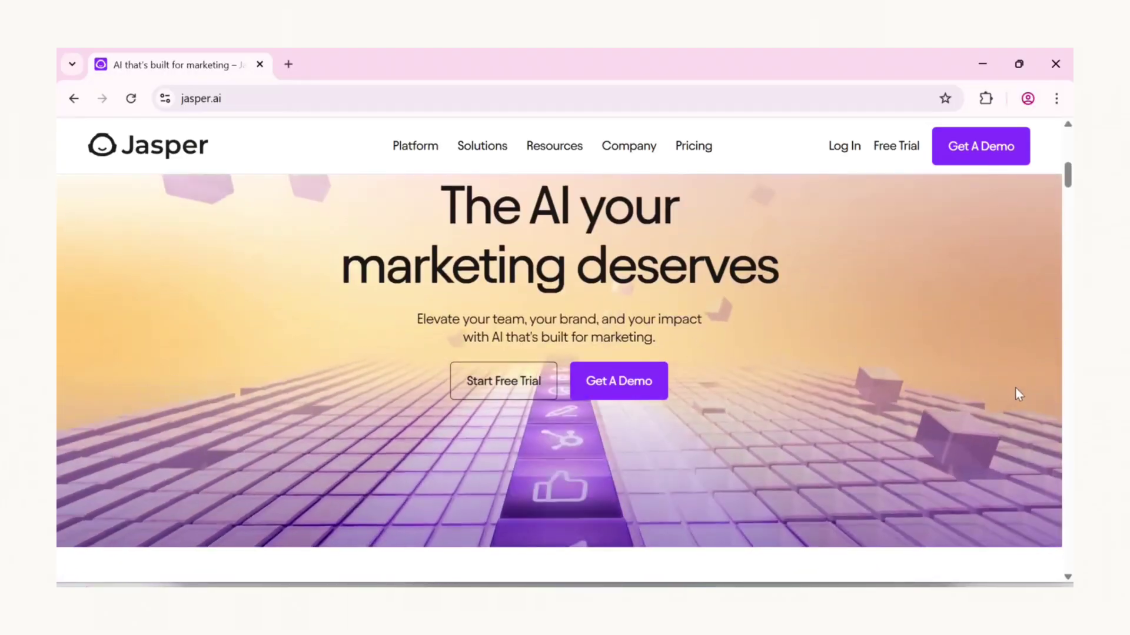
Scroll down through the public Jasper website page.
scroll(1015, 391, down, 5)
scroll(1014, 393, down, 10)
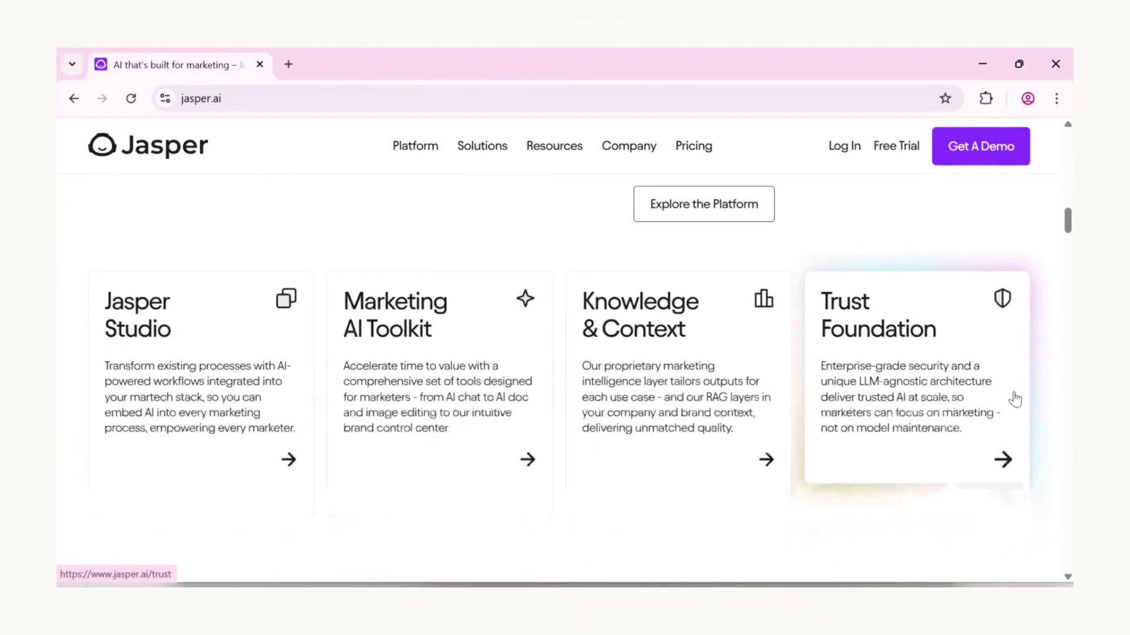
scroll(1014, 392, down, 10)
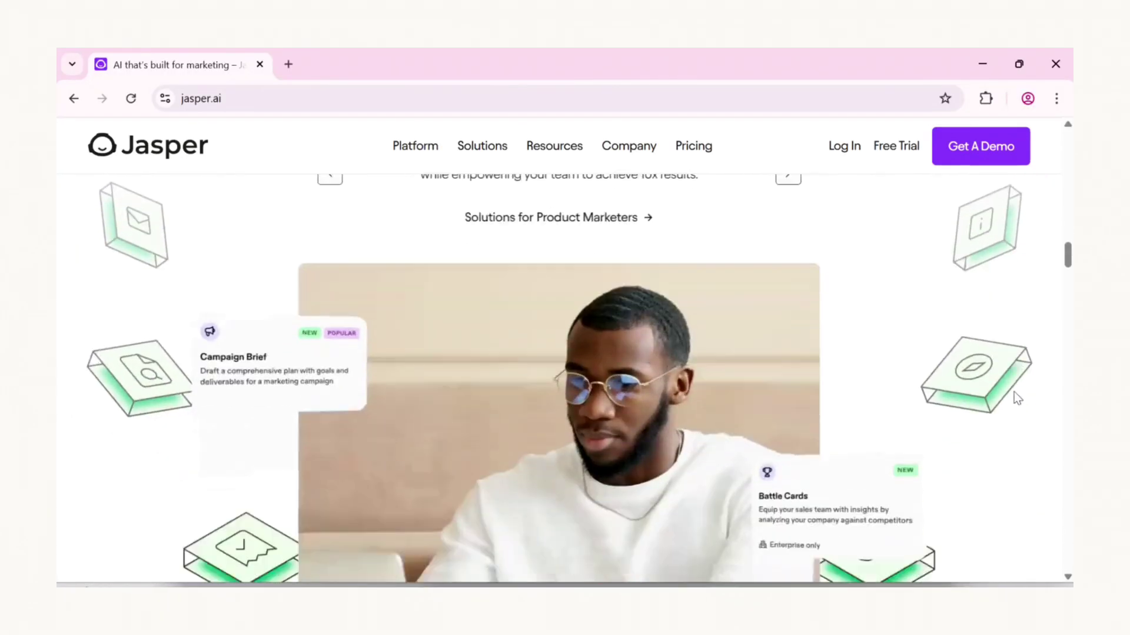
scroll(1018, 398, down, 10)
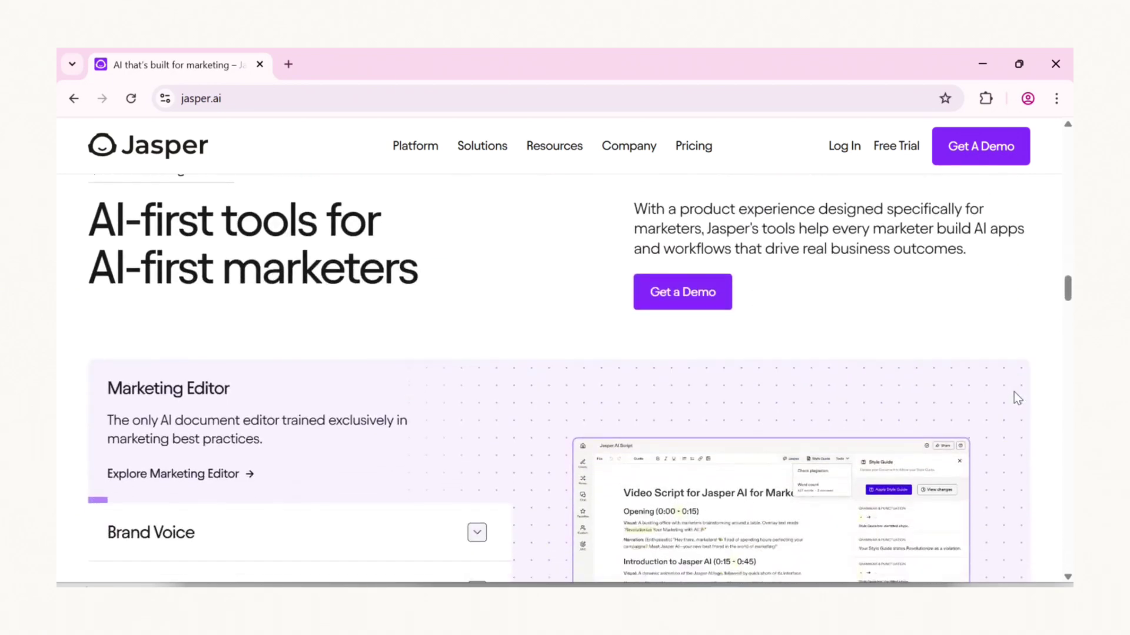
scroll(1017, 398, down, 10)
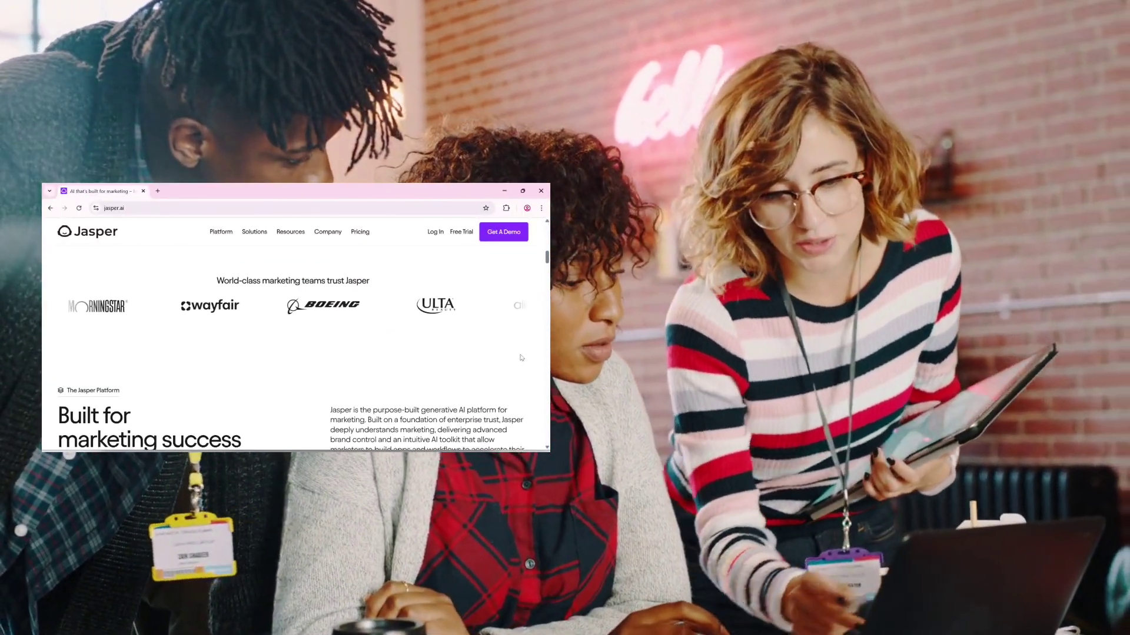
scroll(520, 358, down, 3)
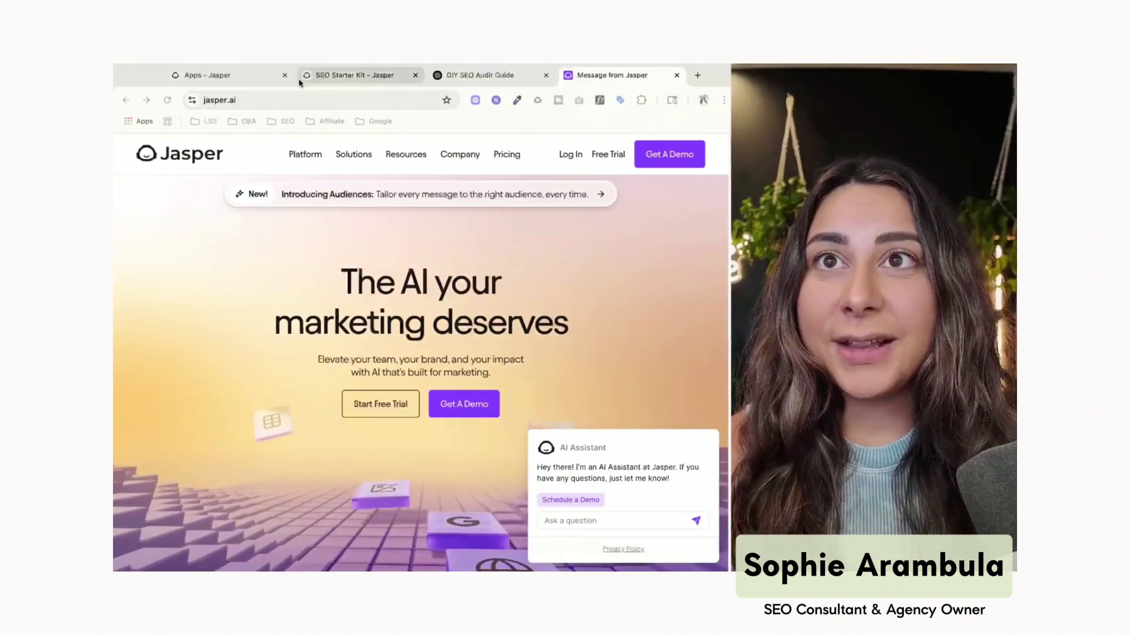
Switch to the Jasper apps tab, open the workspace Home and scan recent documents.
click(256, 79)
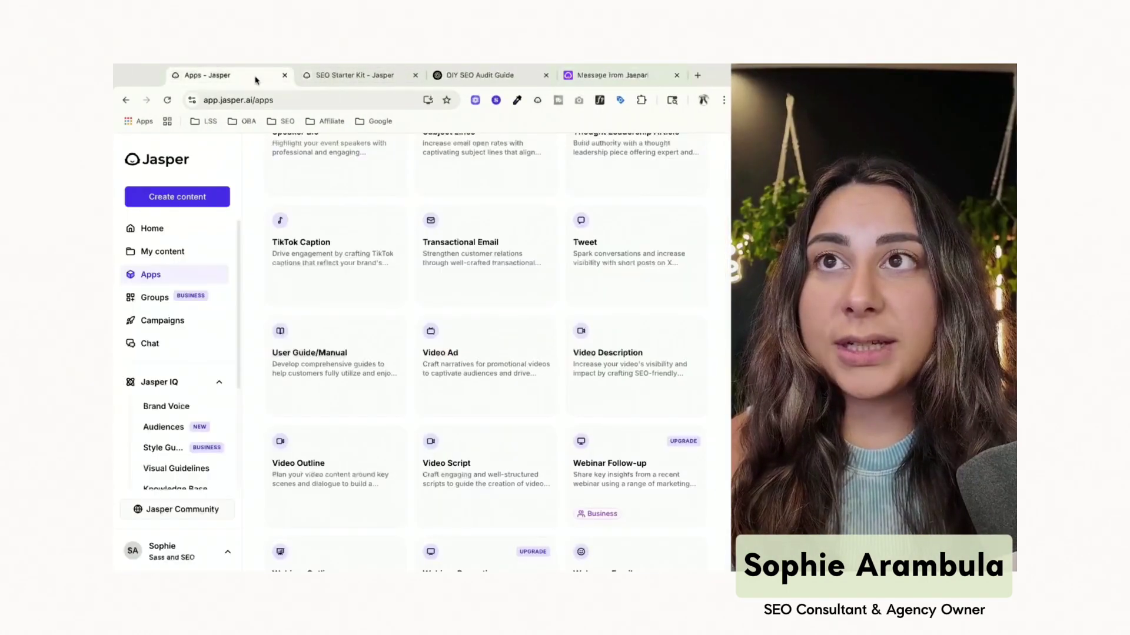
click(191, 234)
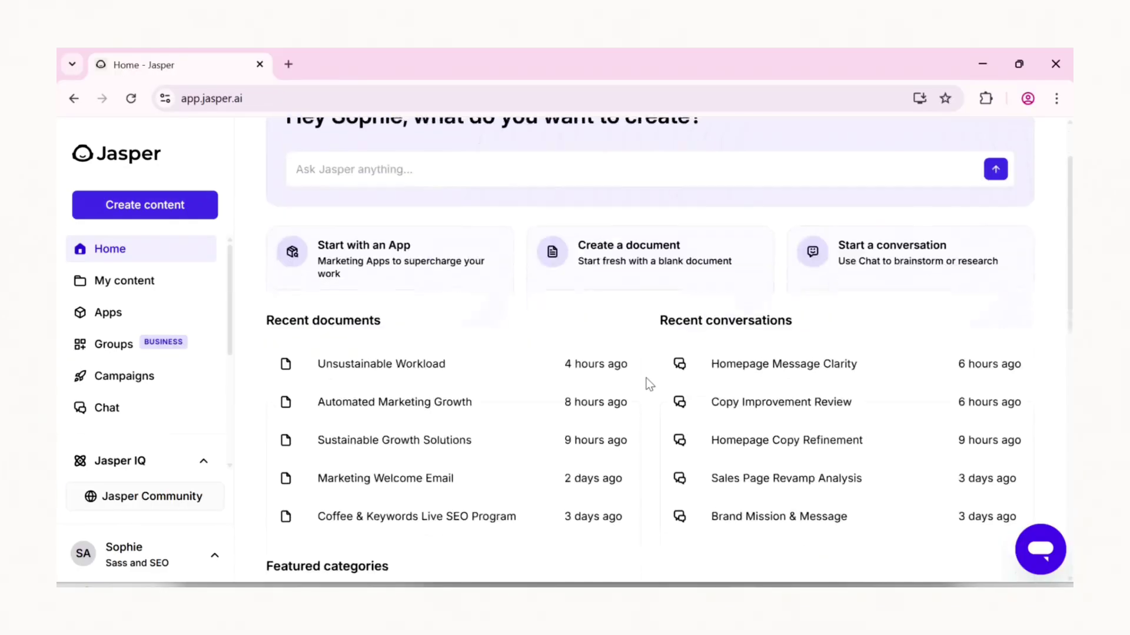
scroll(648, 383, down, 5)
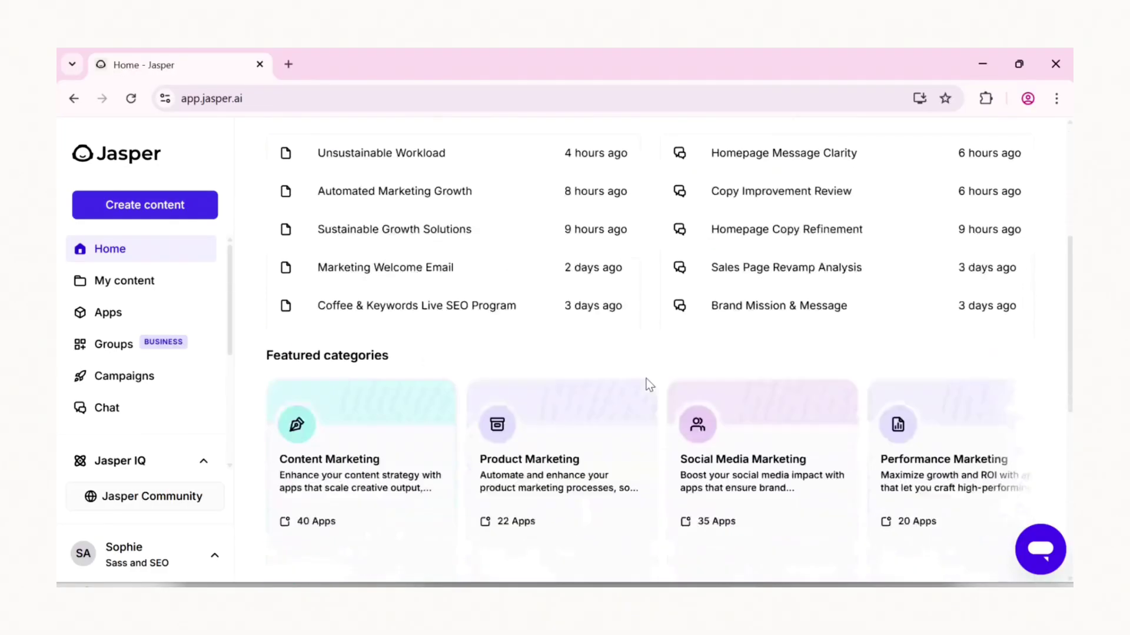
scroll(667, 377, down, 6)
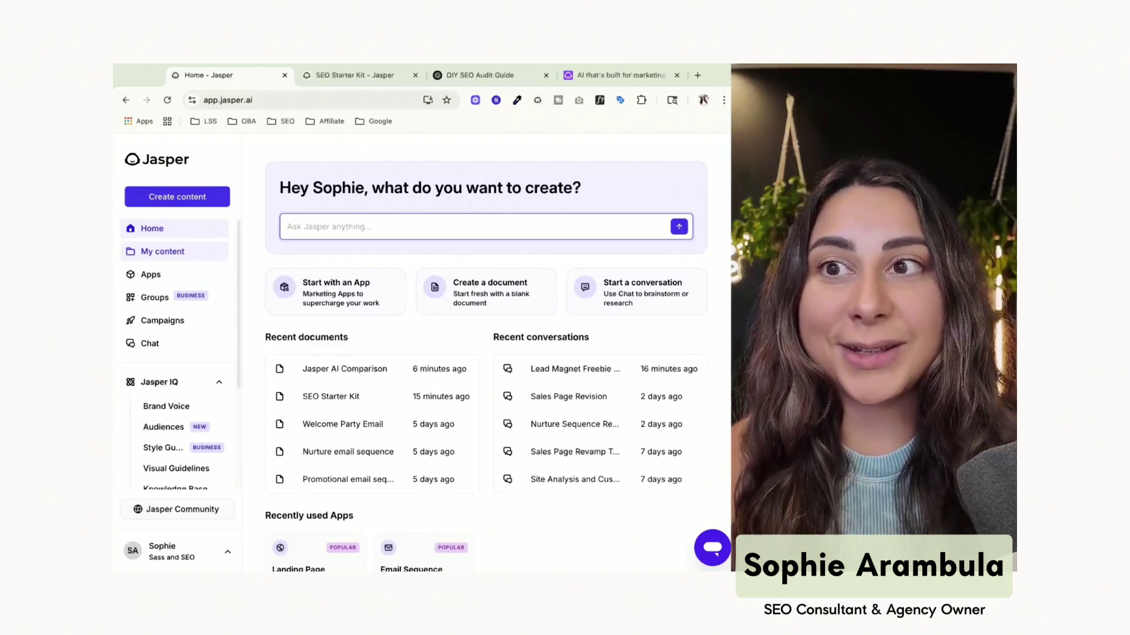
Open My content, then go to the Jasper Apps library.
click(162, 251)
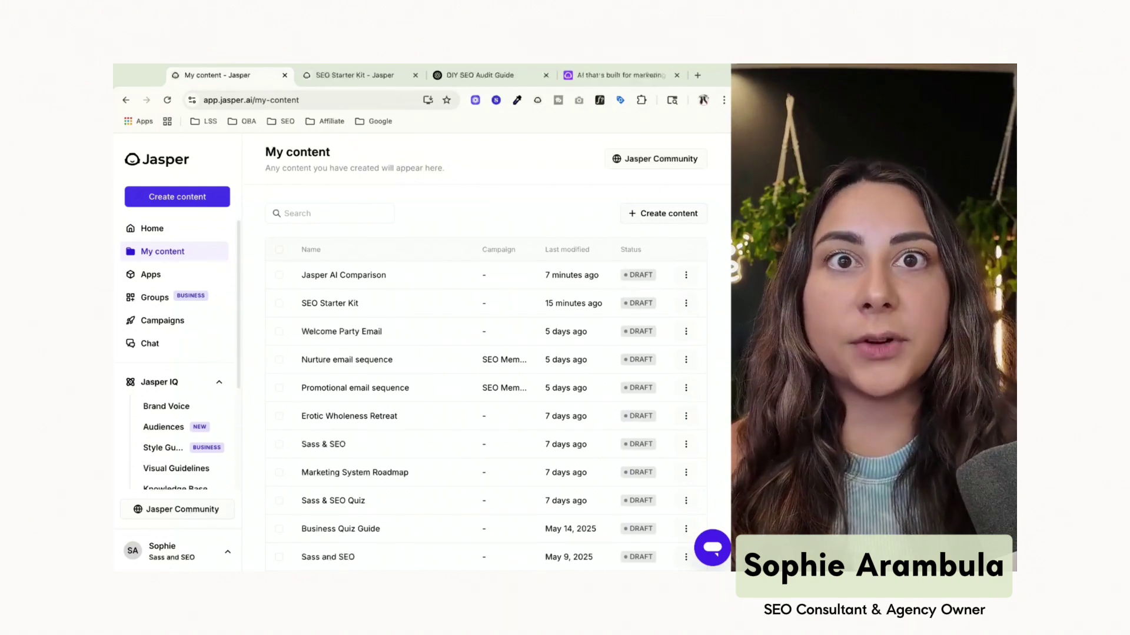
click(172, 274)
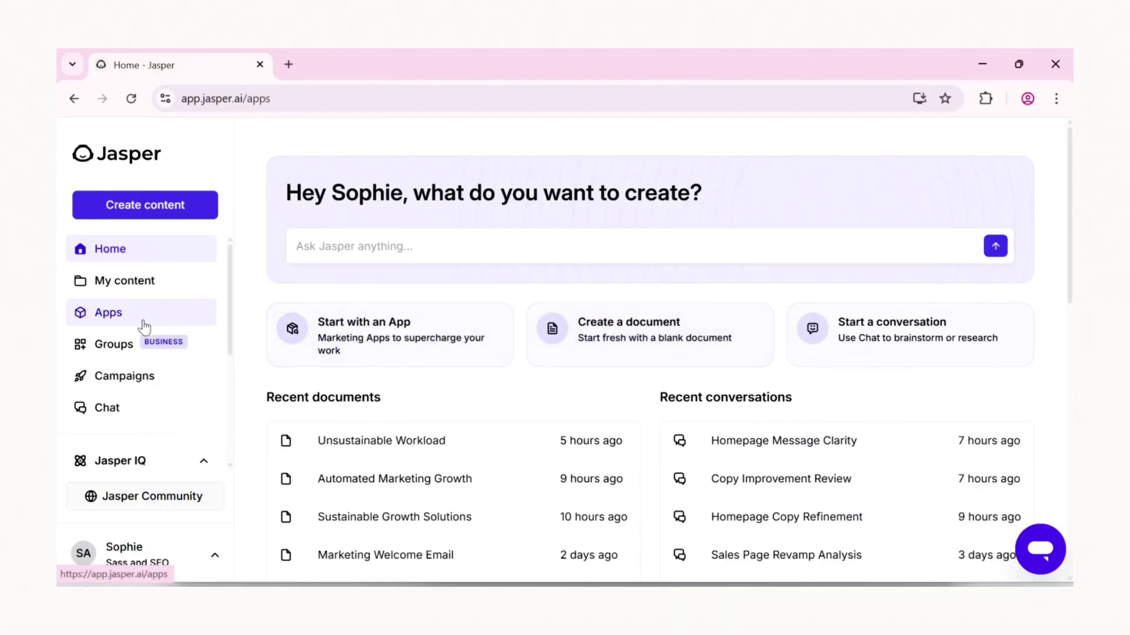
Open the full Apps list and scroll the template grid down to Email Sequence.
click(145, 326)
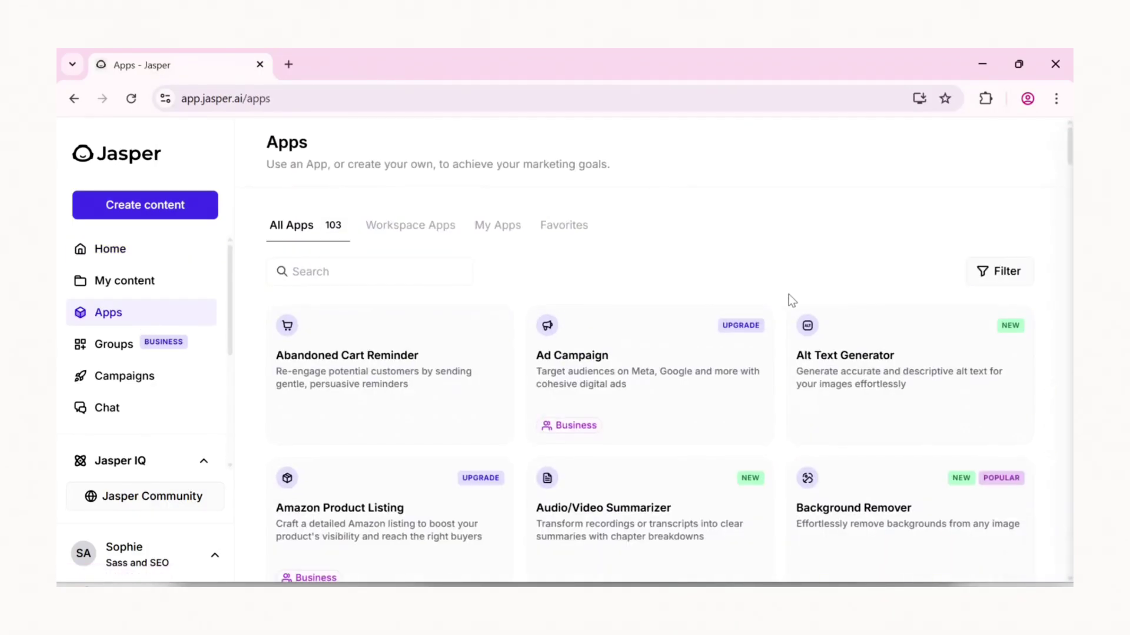
scroll(788, 294, down, 3)
scroll(783, 307, down, 5)
scroll(782, 307, down, 10)
scroll(780, 307, down, 13)
scroll(778, 304, down, 12)
scroll(779, 305, down, 10)
scroll(778, 305, down, 13)
scroll(780, 305, down, 16)
scroll(780, 306, down, 2)
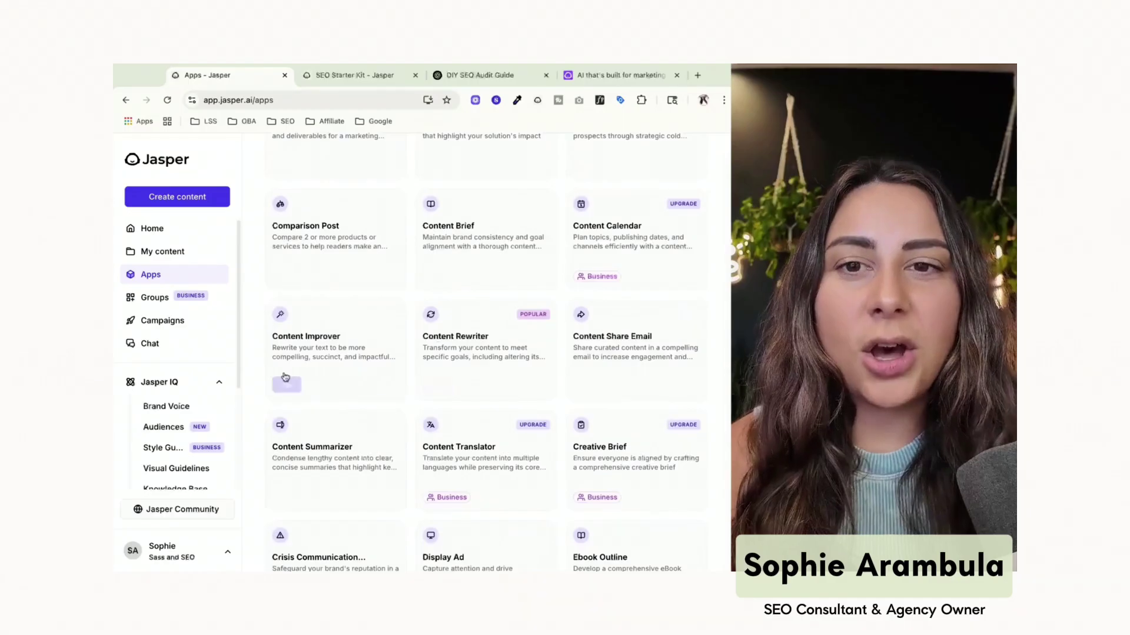
scroll(424, 408, down, 5)
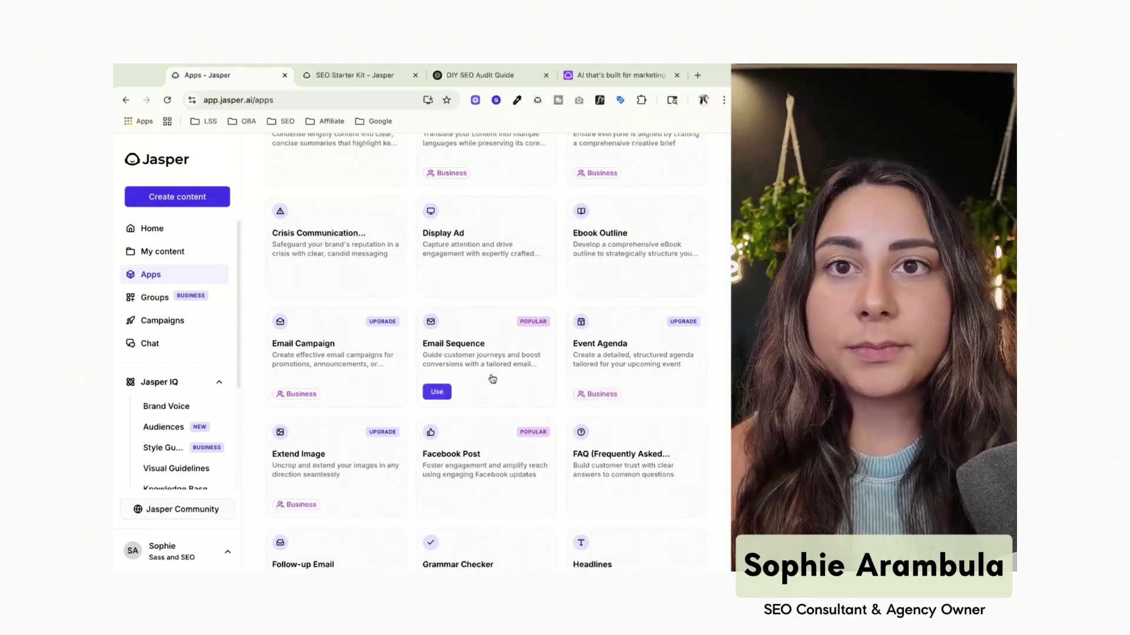
scroll(444, 377, down, 1)
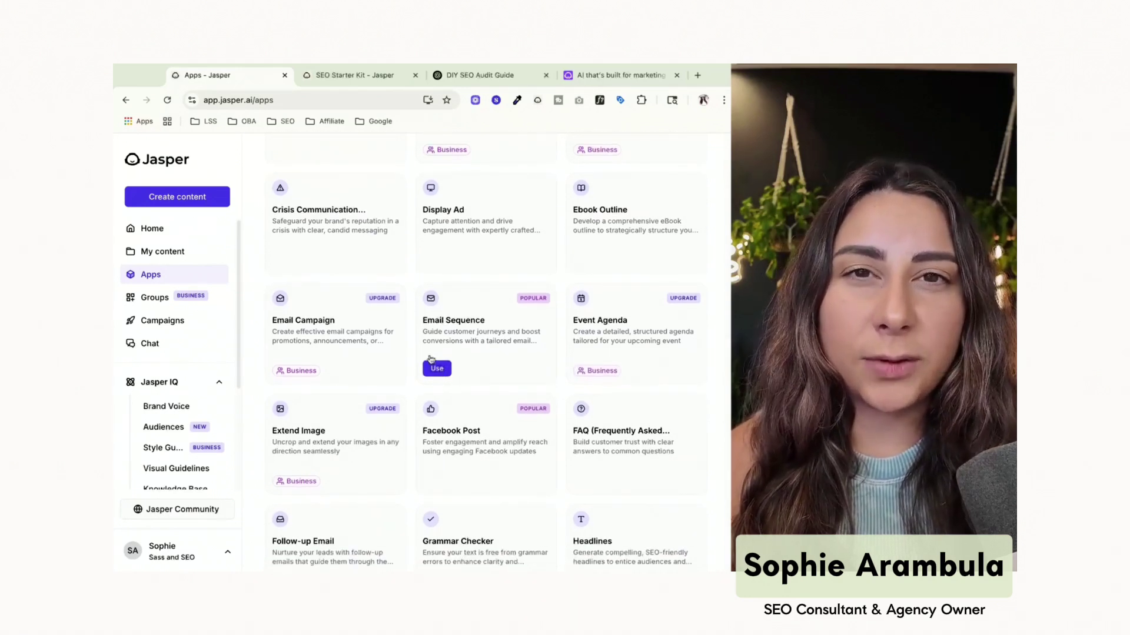
Start an Email Sequence document with the Sass and SEO brand voice, then list the audiences.
click(435, 369)
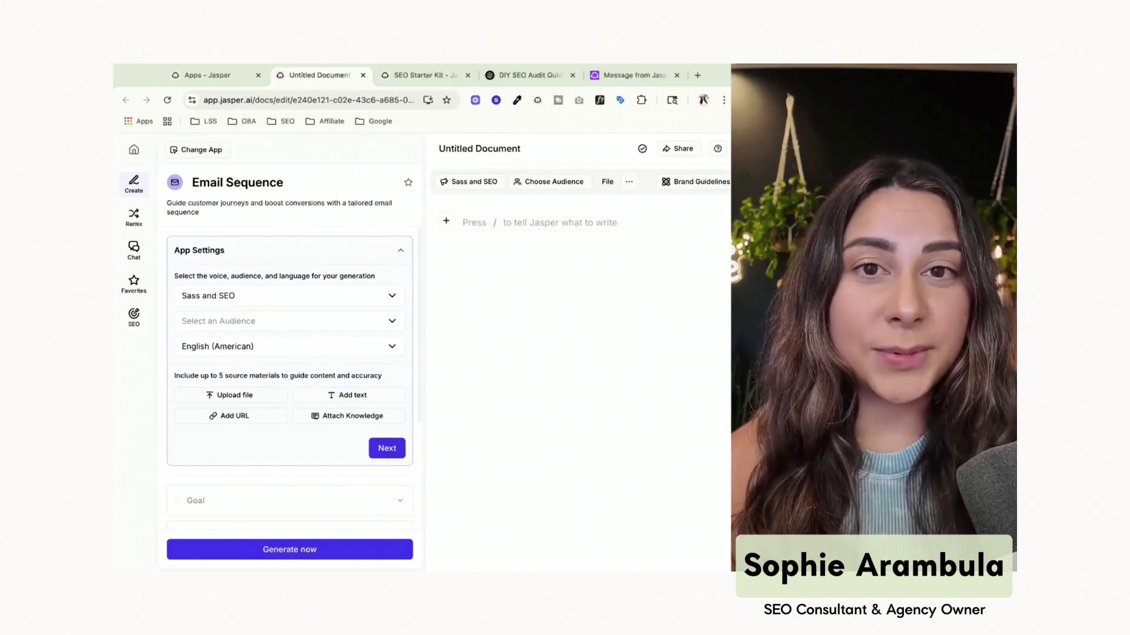
click(288, 295)
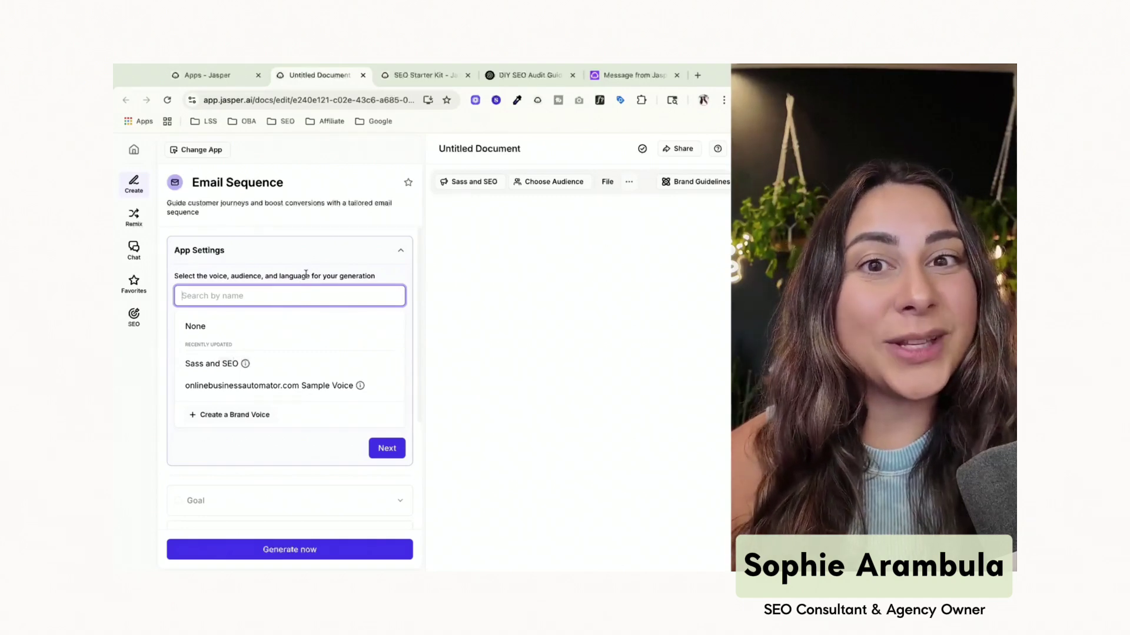
click(315, 279)
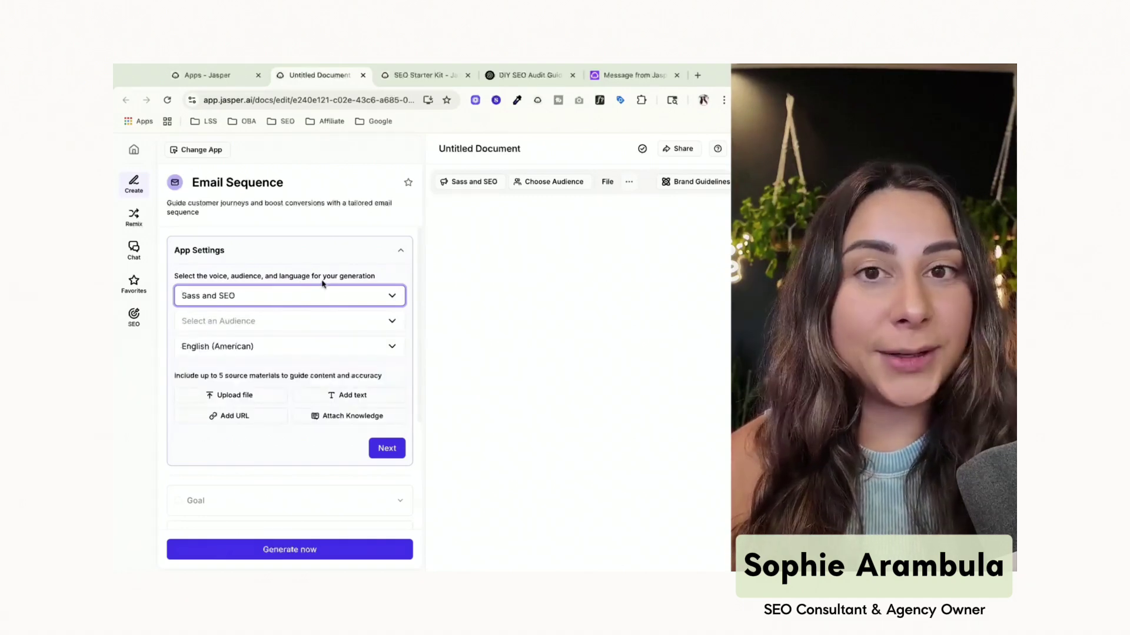
click(322, 327)
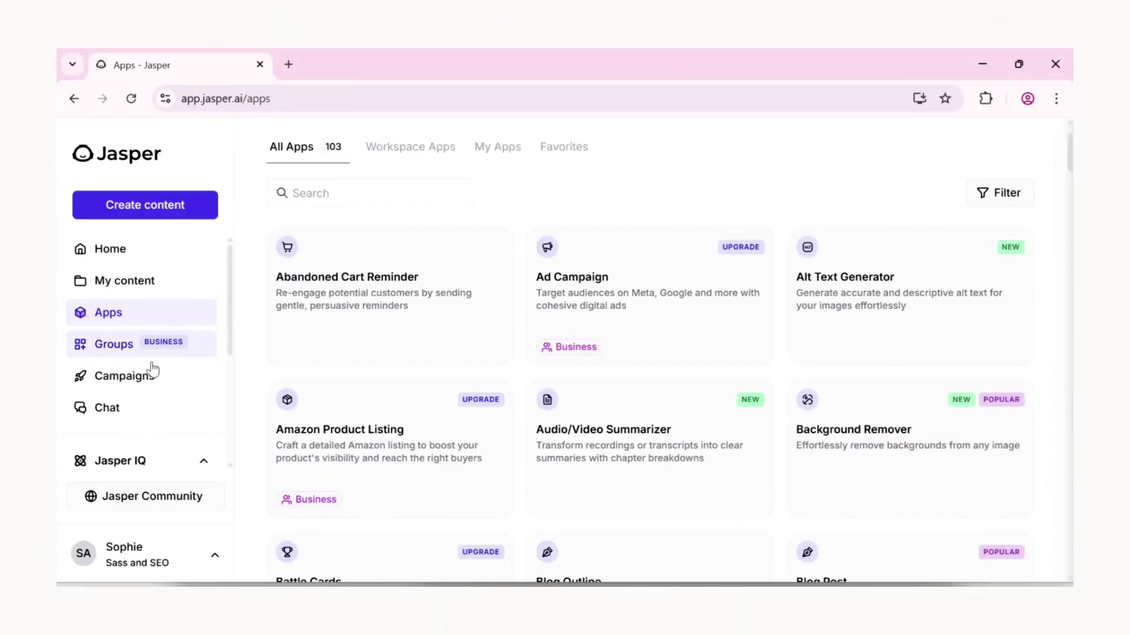
Check the Audiences page for small biz owners, then expand Goal and move to the Outline step.
scroll(156, 376, down, 3)
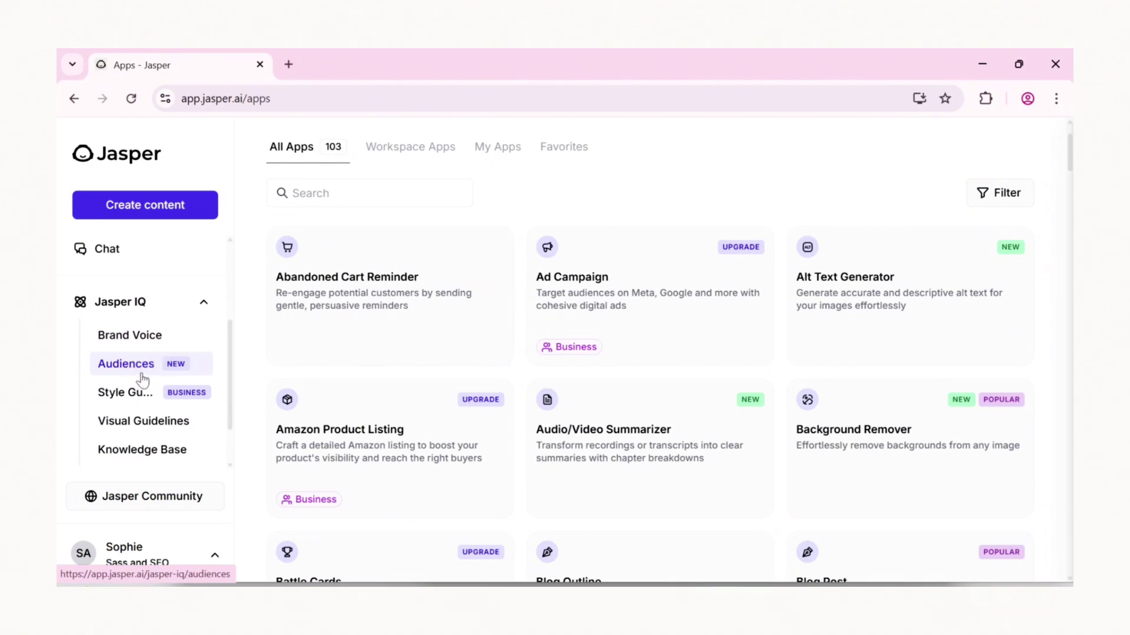
click(146, 377)
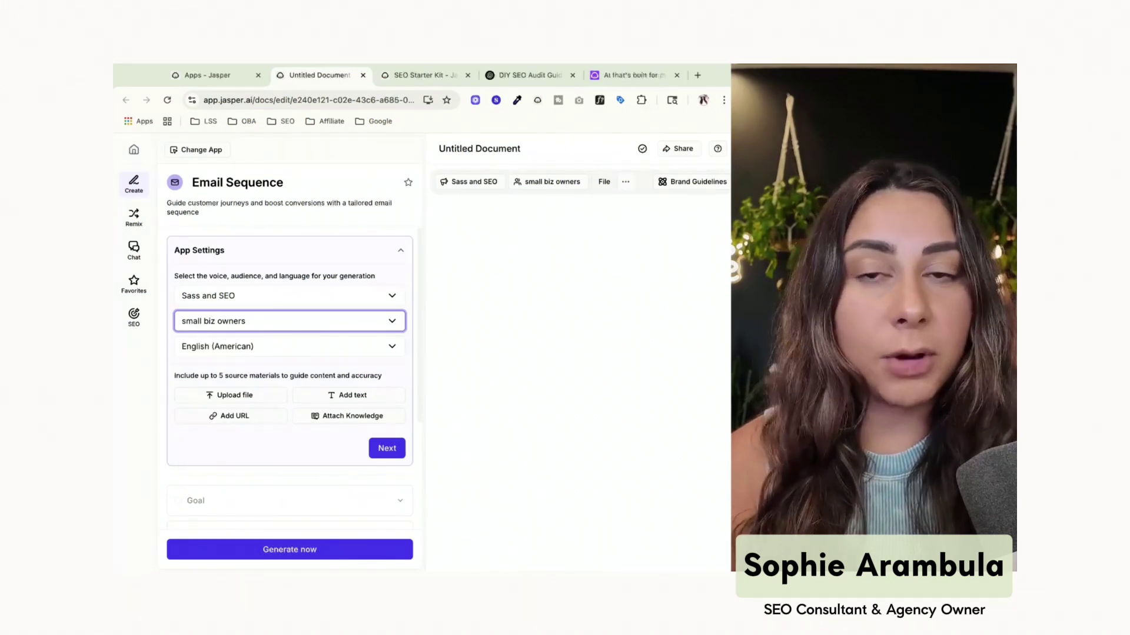
scroll(248, 339, down, 5)
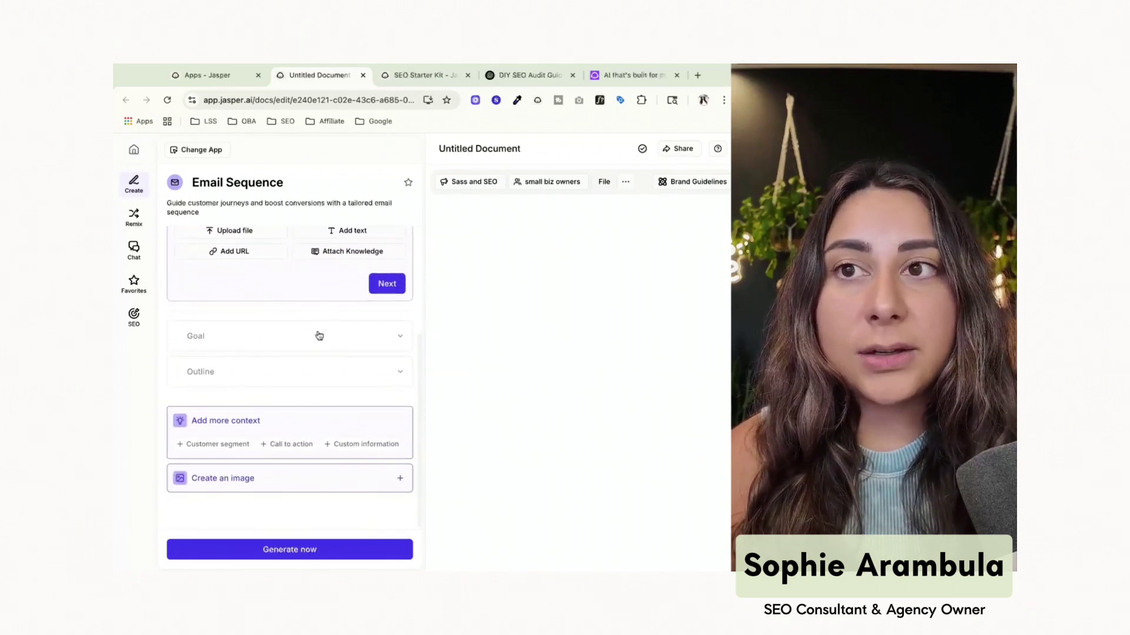
click(315, 330)
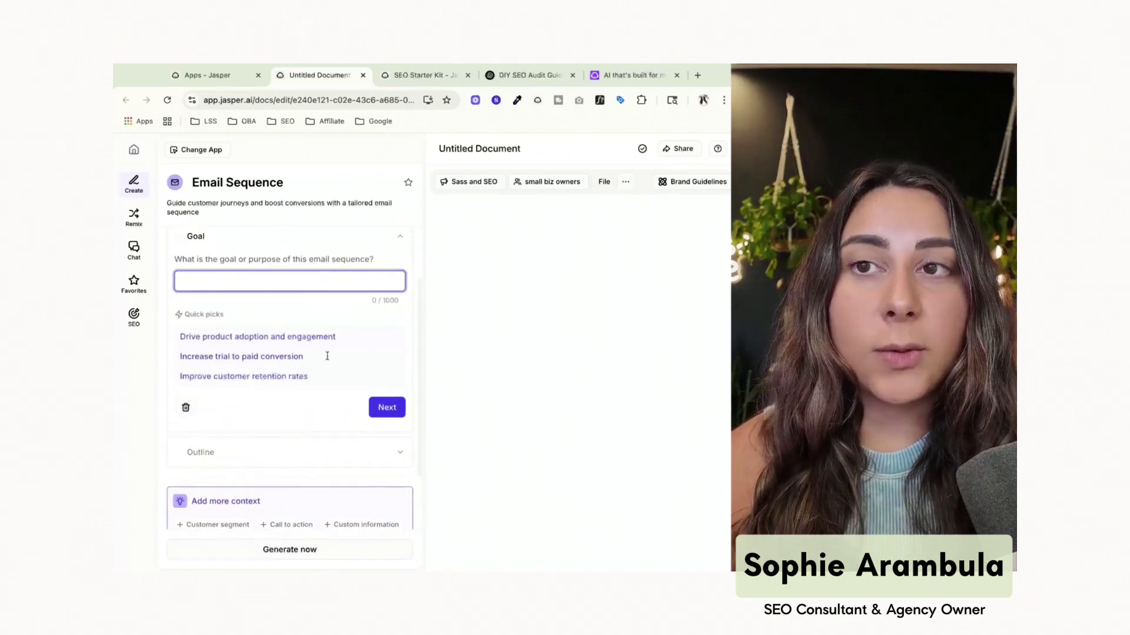
click(285, 453)
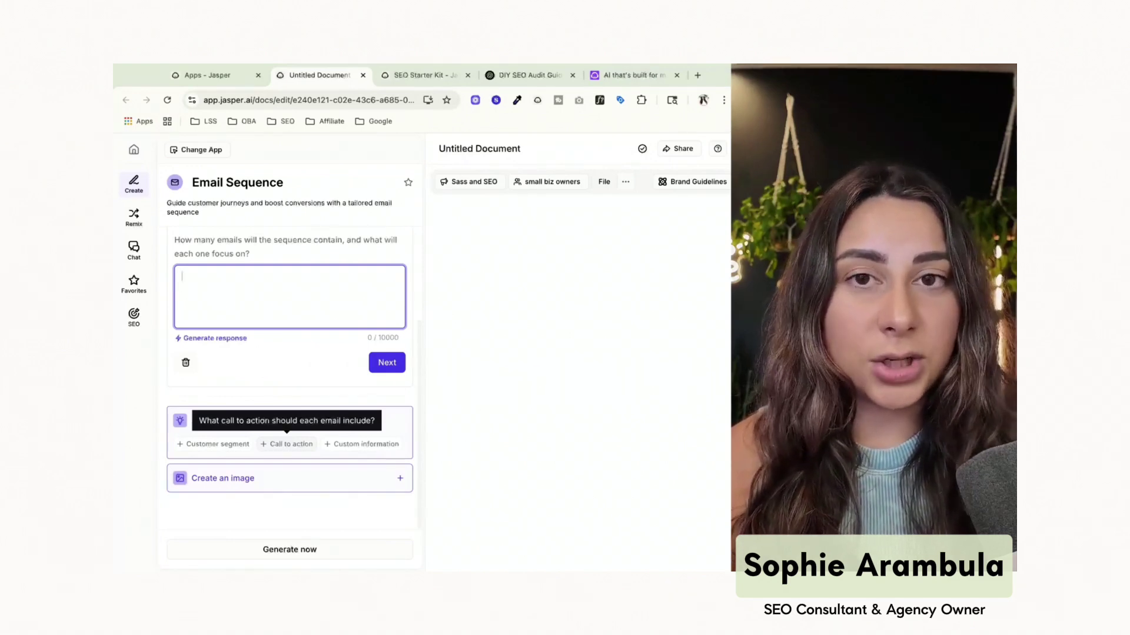
Return to the Jasper Apps tab, scroll through the templates, and start a new Chat.
click(232, 81)
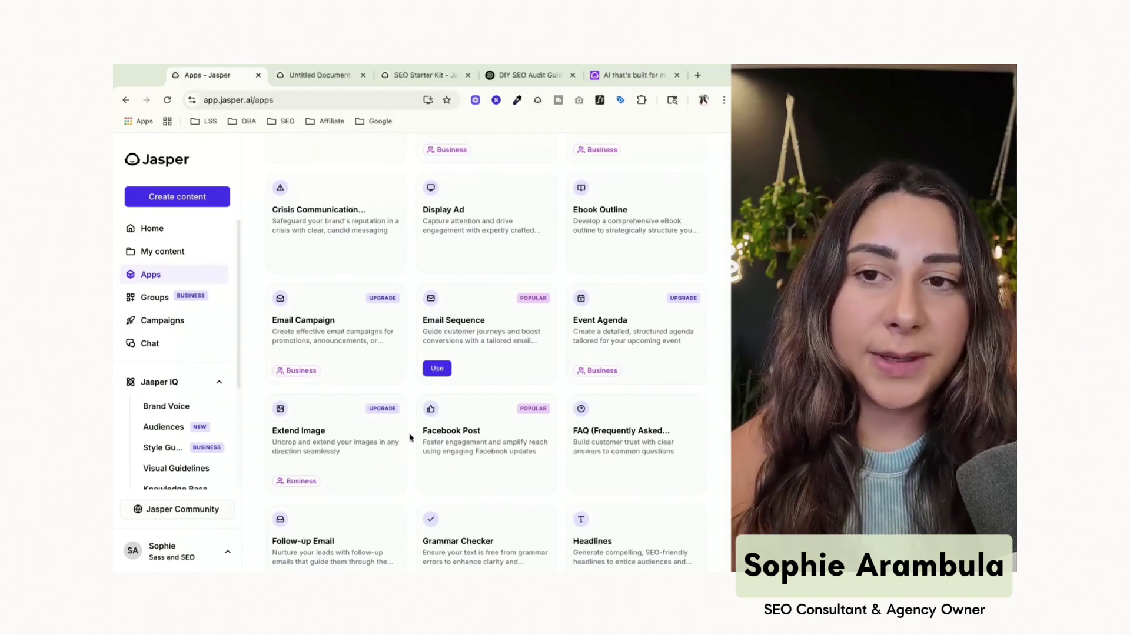
scroll(411, 437, down, 7)
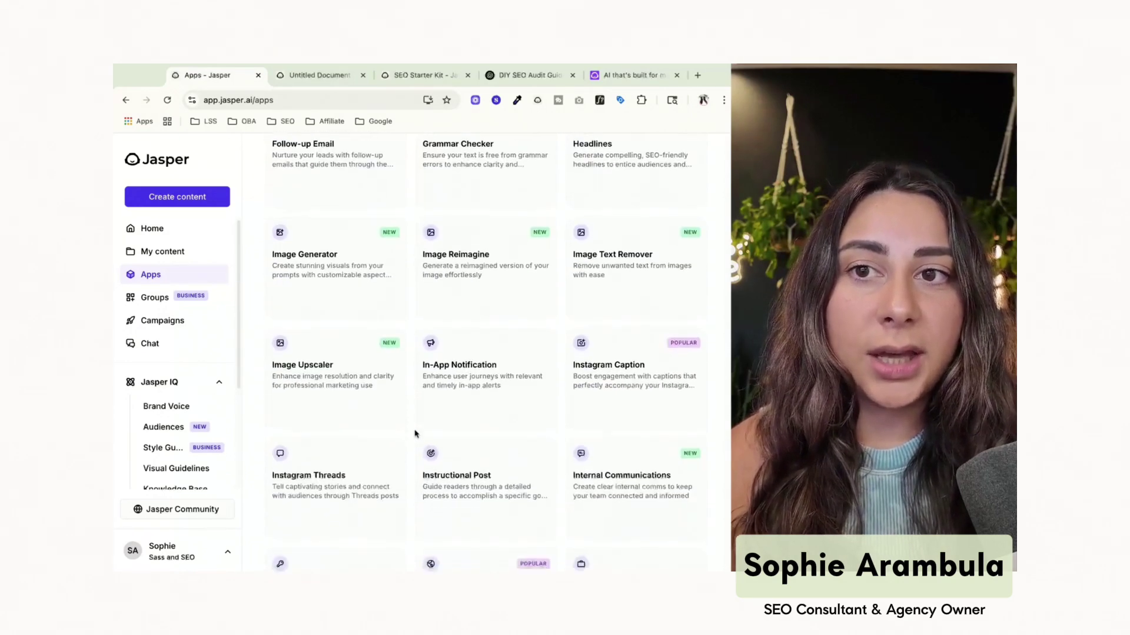
scroll(415, 434, down, 4)
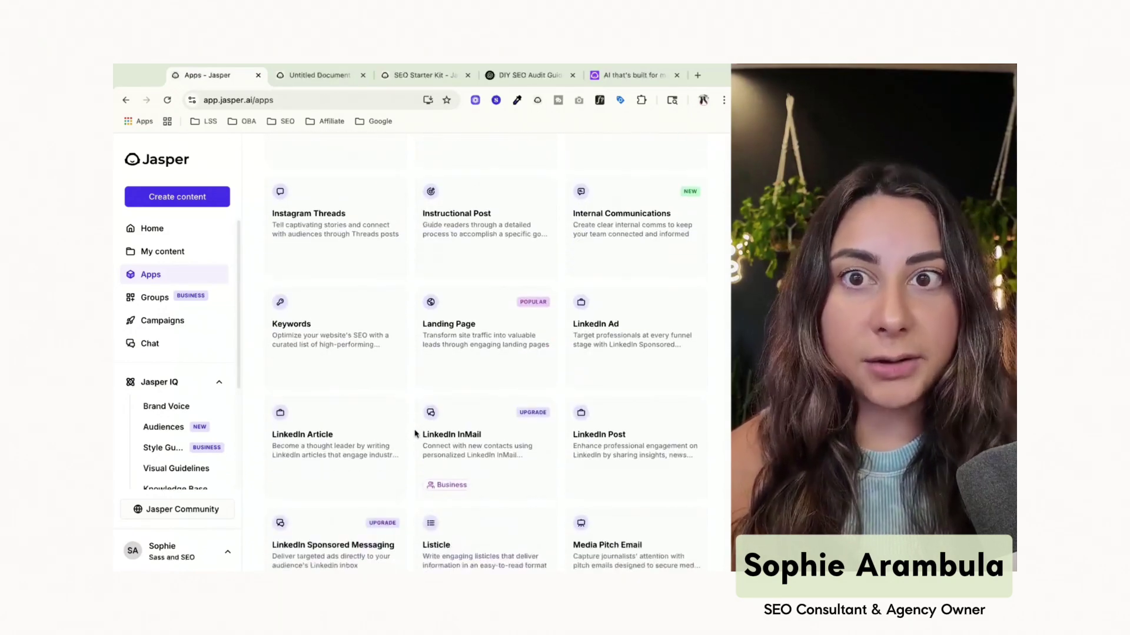
scroll(415, 434, down, 2)
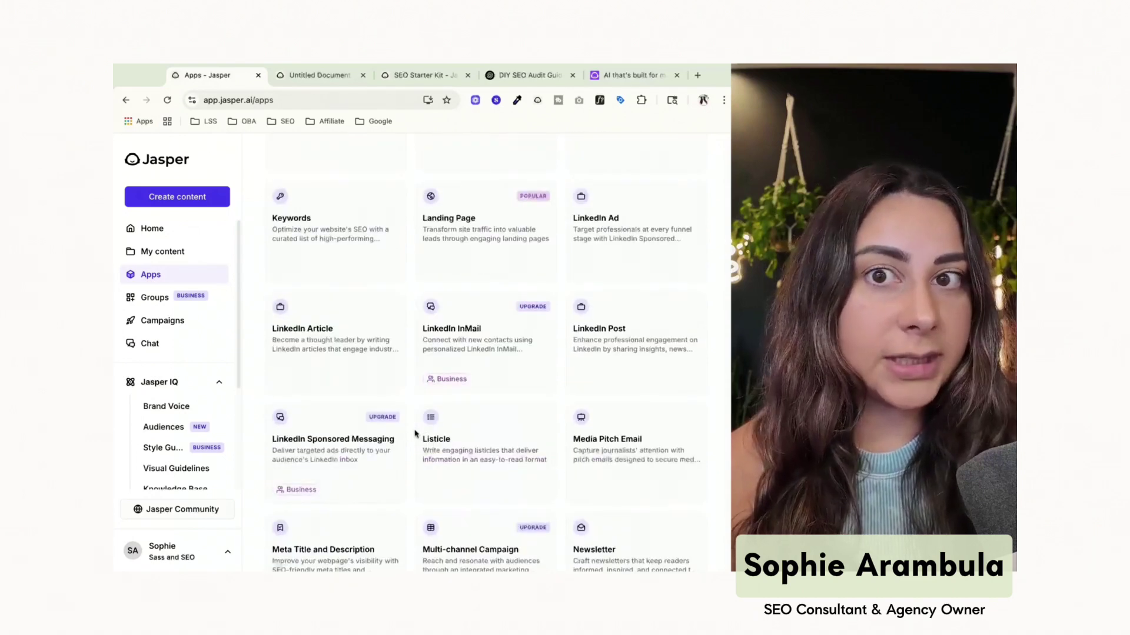
scroll(414, 434, down, 1)
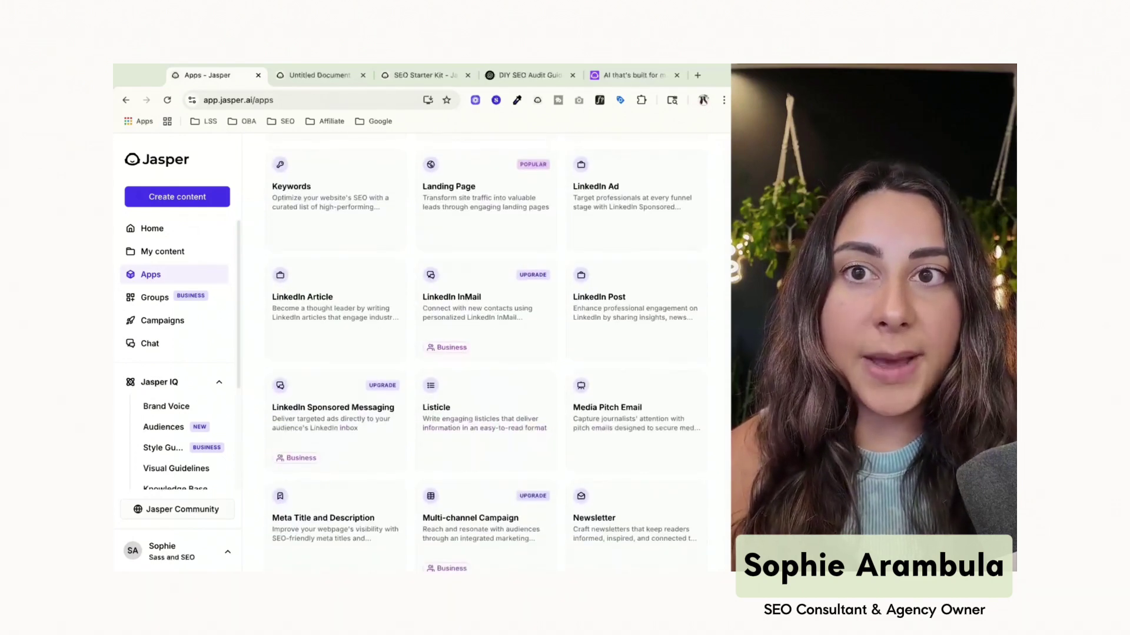
scroll(415, 434, down, 1)
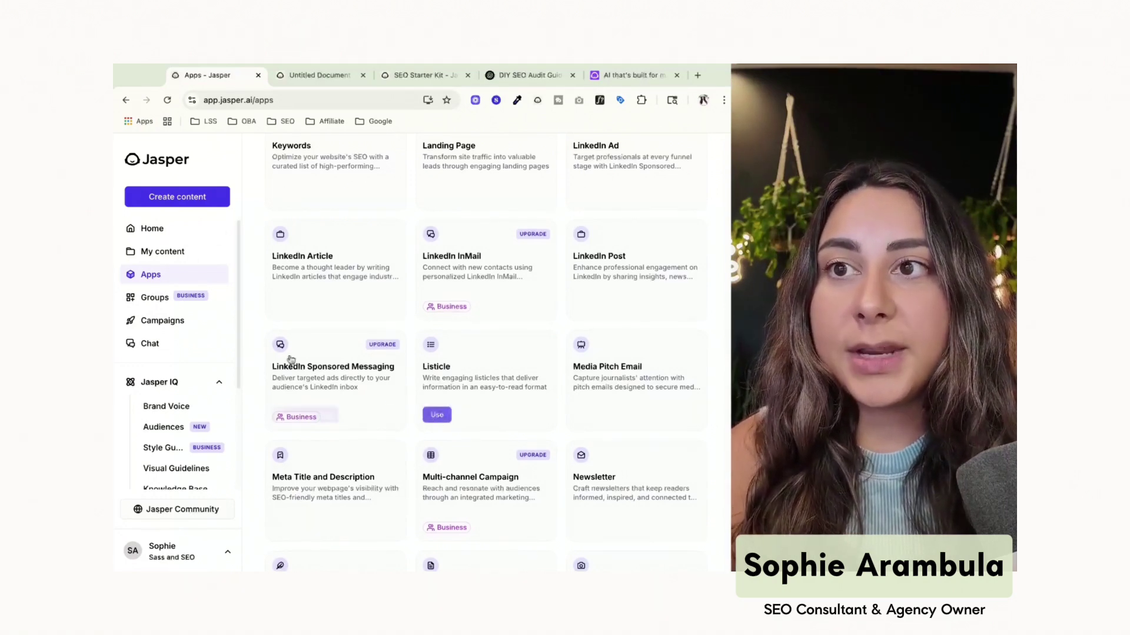
click(151, 344)
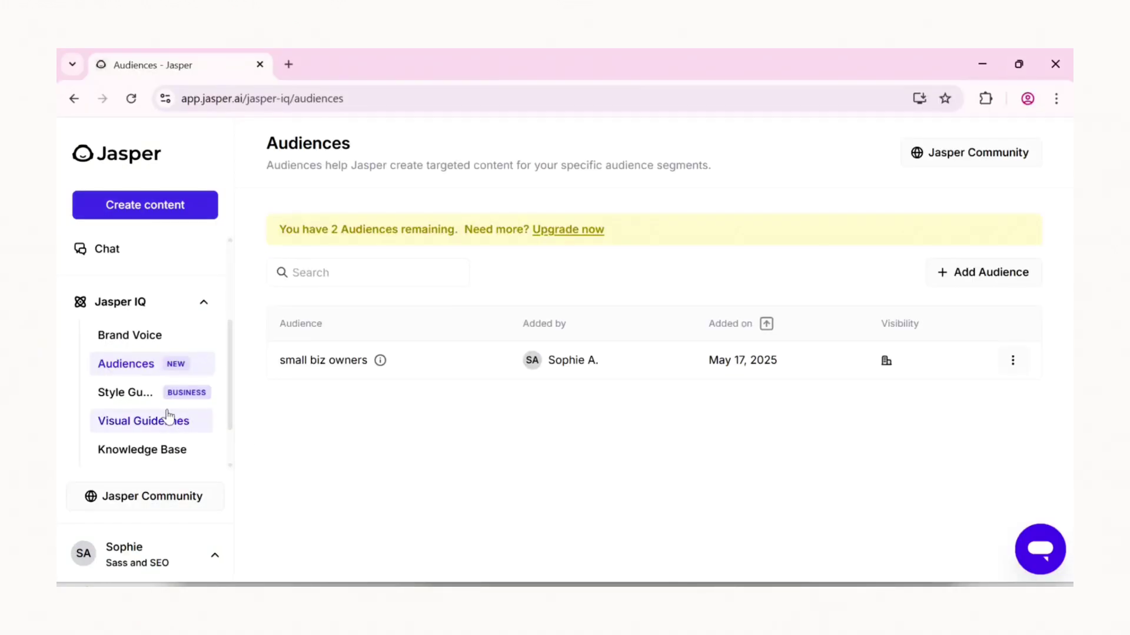
Attach the Sass and SEO voice and the small biz owners audience to the new chat.
scroll(156, 416, up, 3)
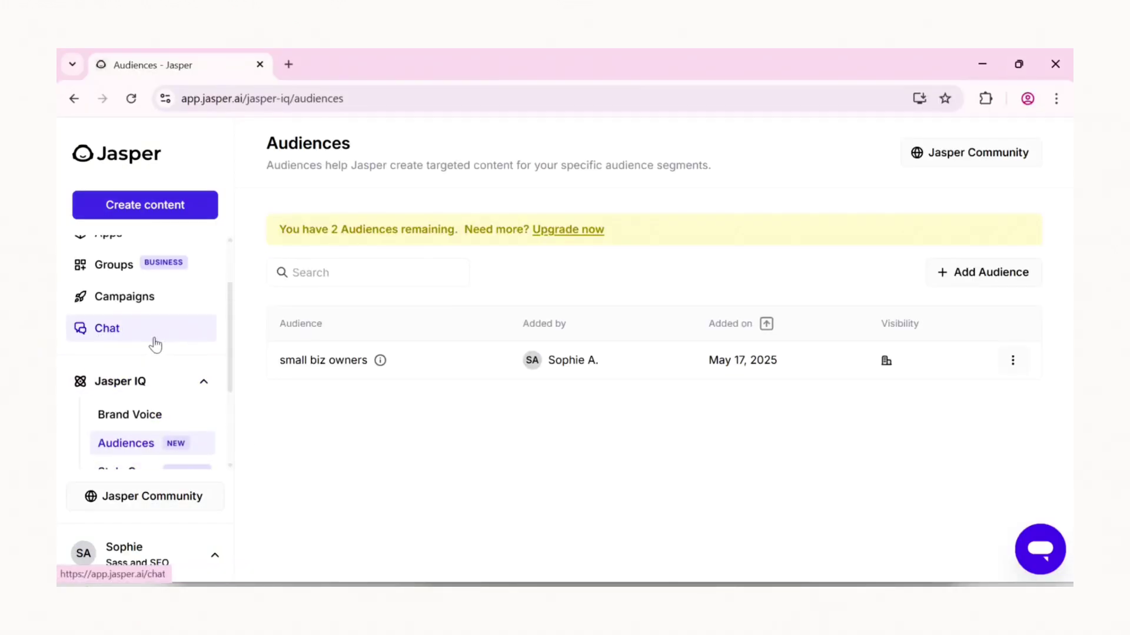
scroll(138, 343, up, 2)
click(126, 419)
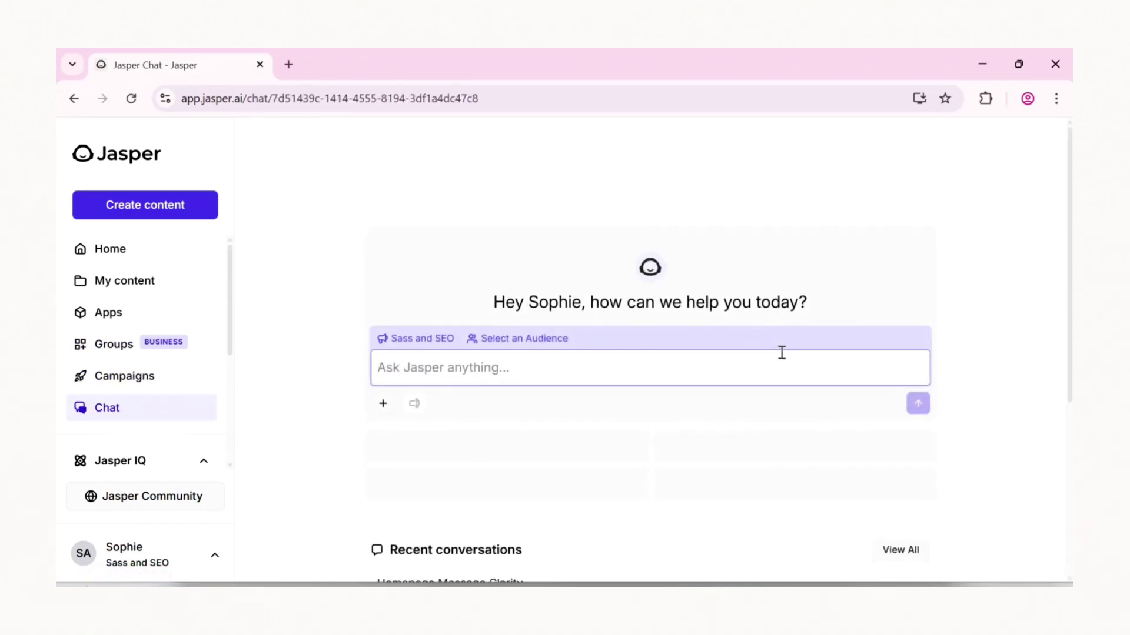
scroll(779, 353, down, 2)
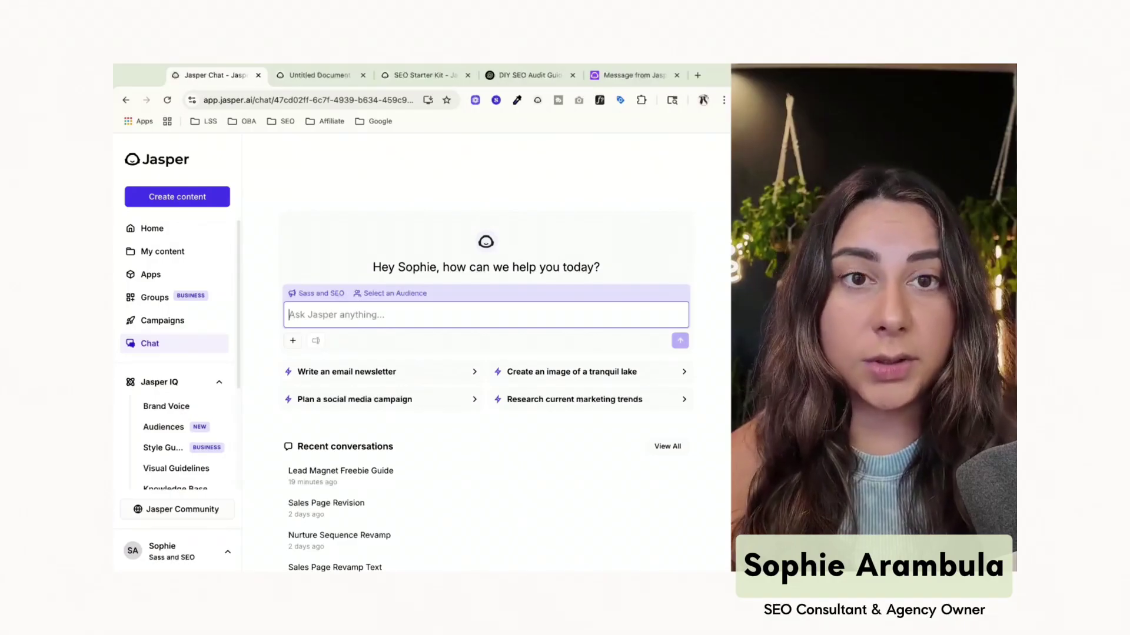
click(312, 293)
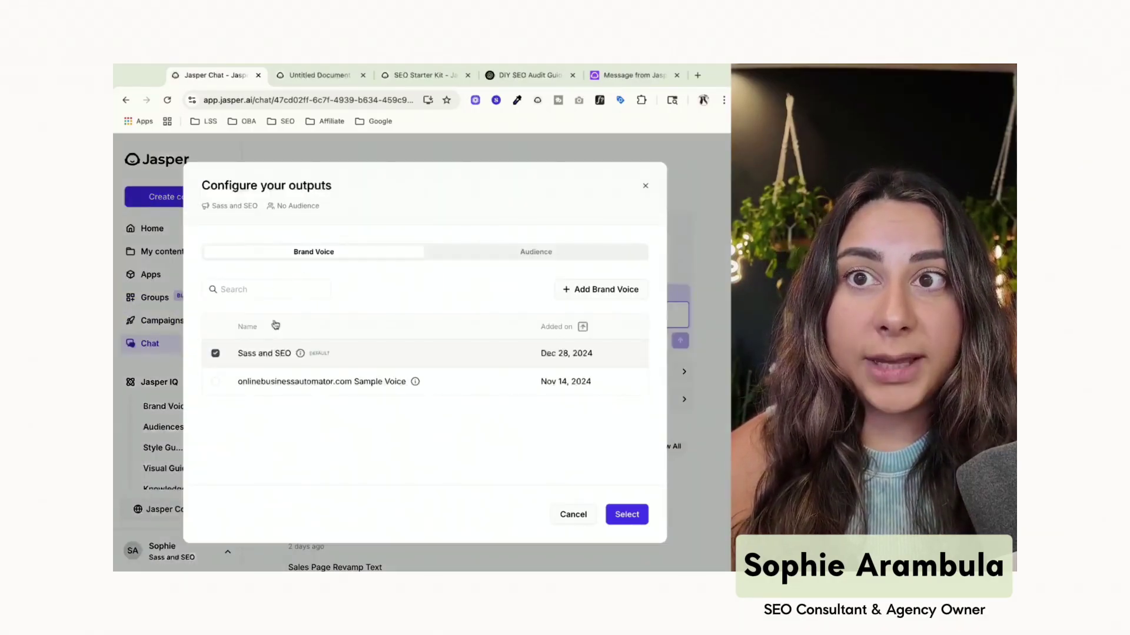
click(515, 253)
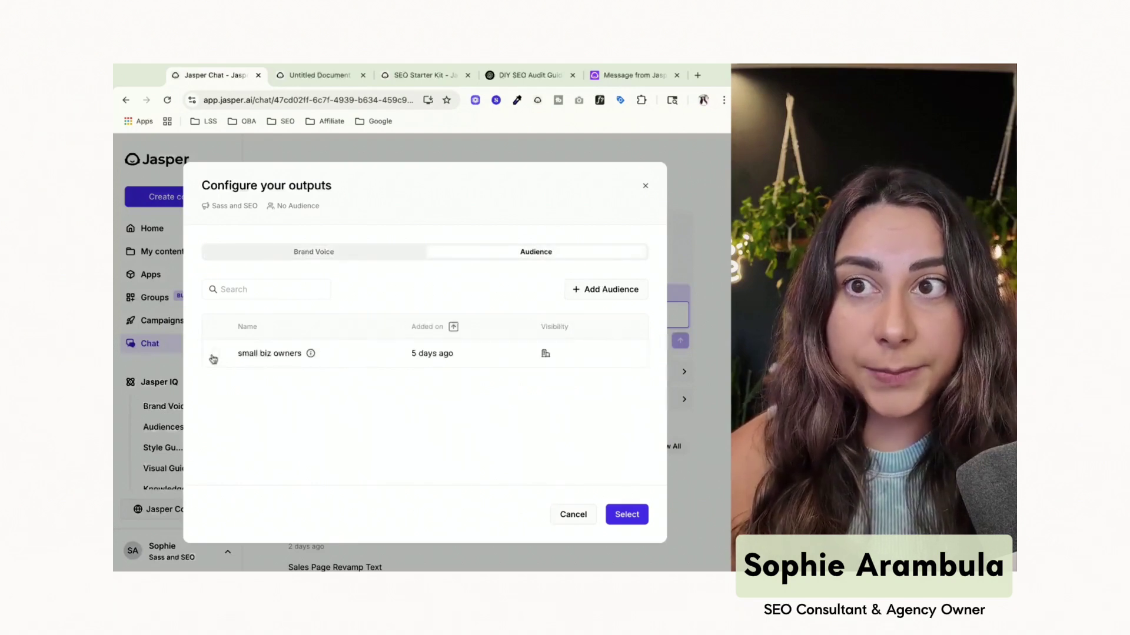
click(215, 354)
click(640, 517)
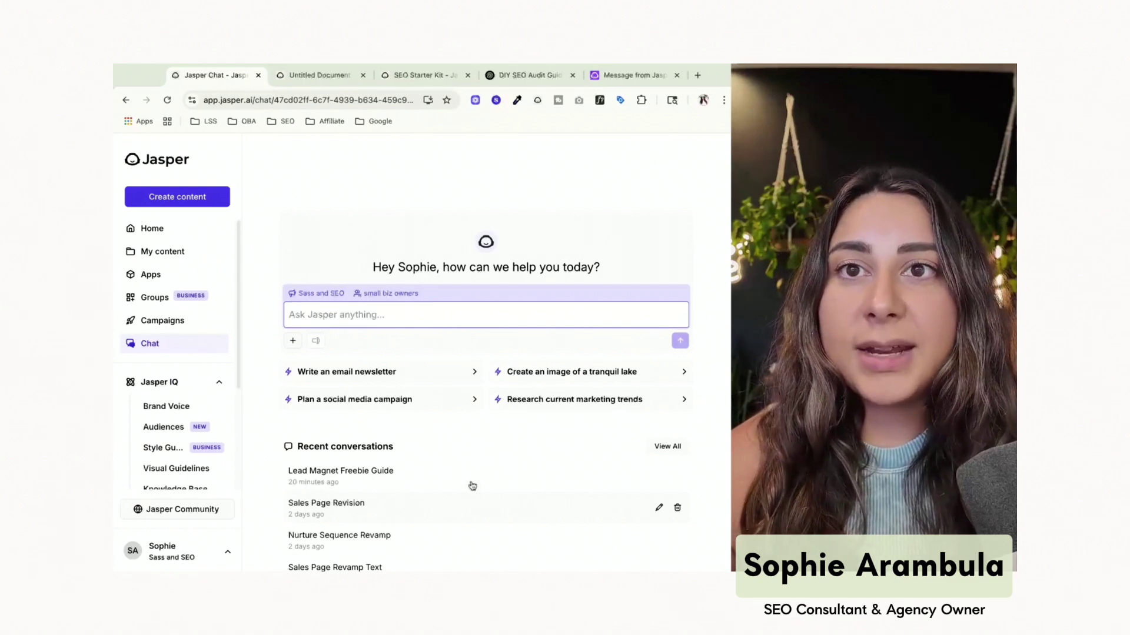
Scroll the sidebar to reach the Jasper IQ Brand Voice section.
scroll(217, 376, down, 3)
scroll(175, 339, up, 2)
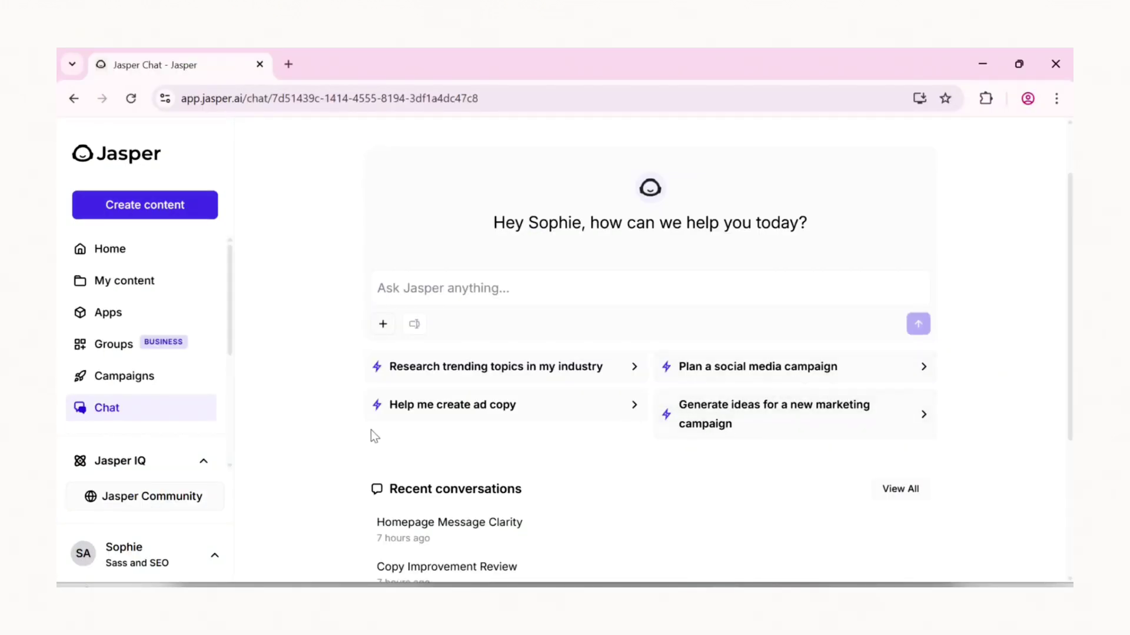
scroll(156, 369, down, 4)
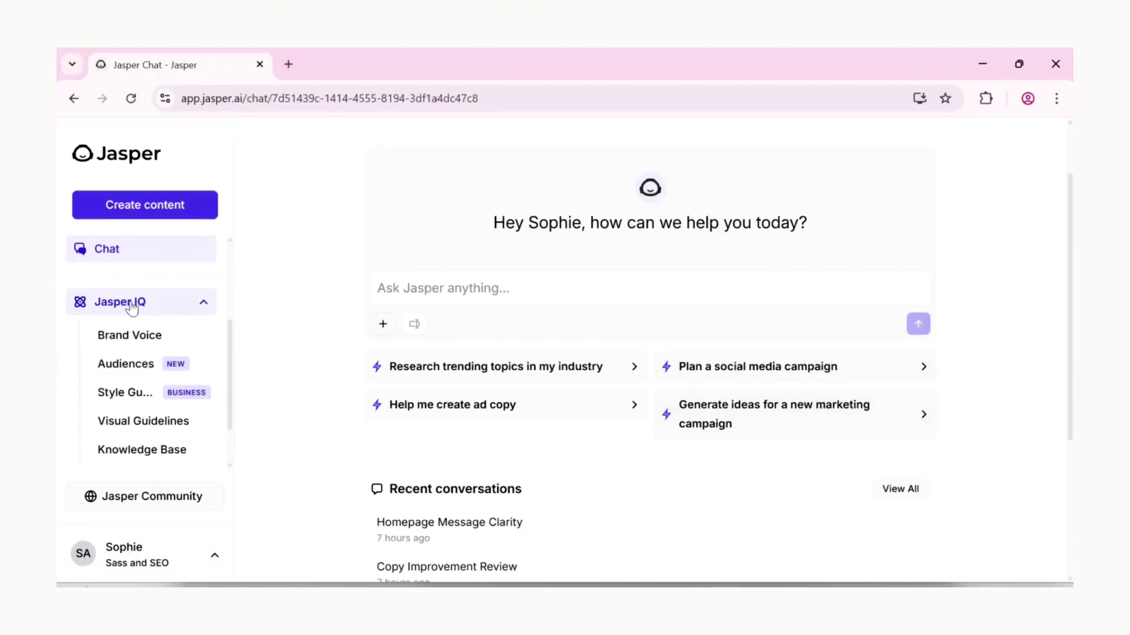
scroll(156, 329, up, 3)
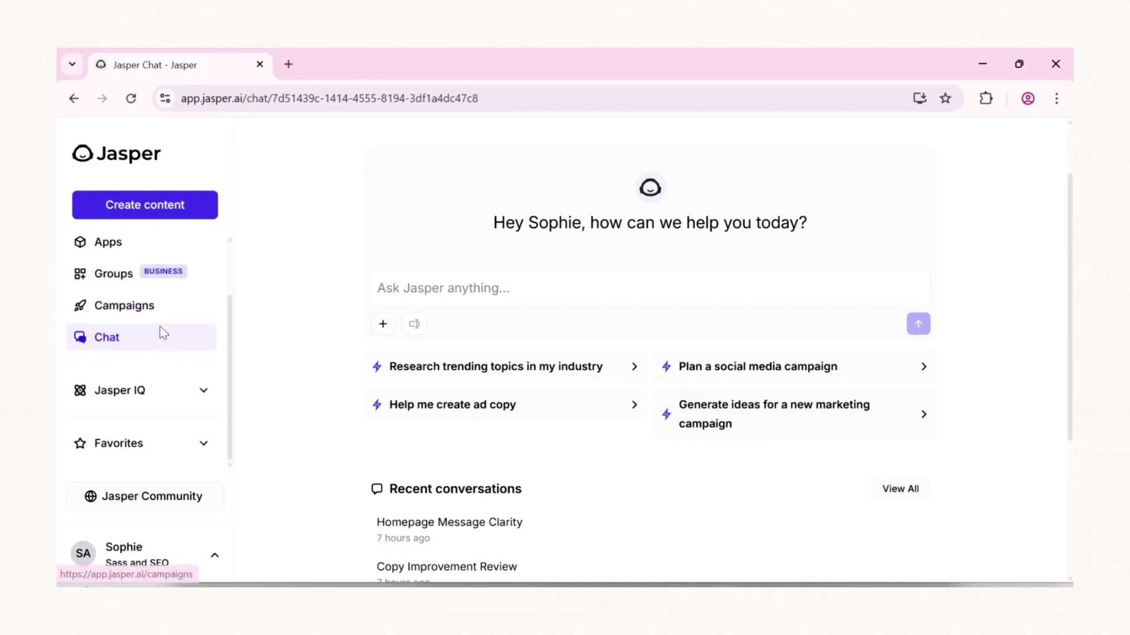
scroll(163, 370, down, 3)
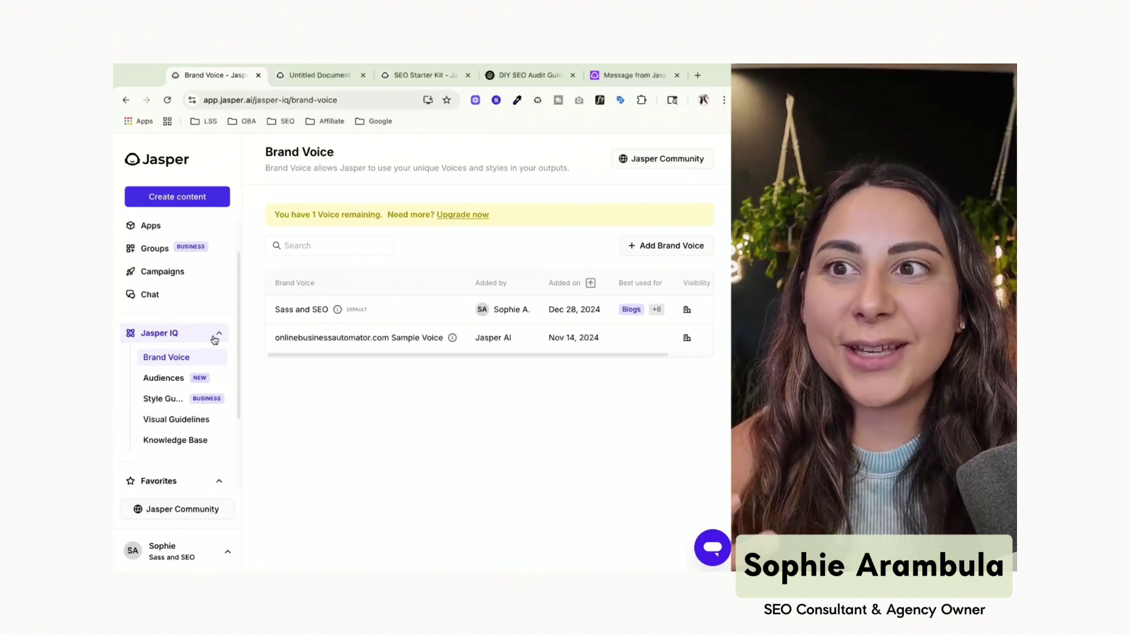
Open the Sass and SEO voice and scroll down to its example excerpts.
click(315, 310)
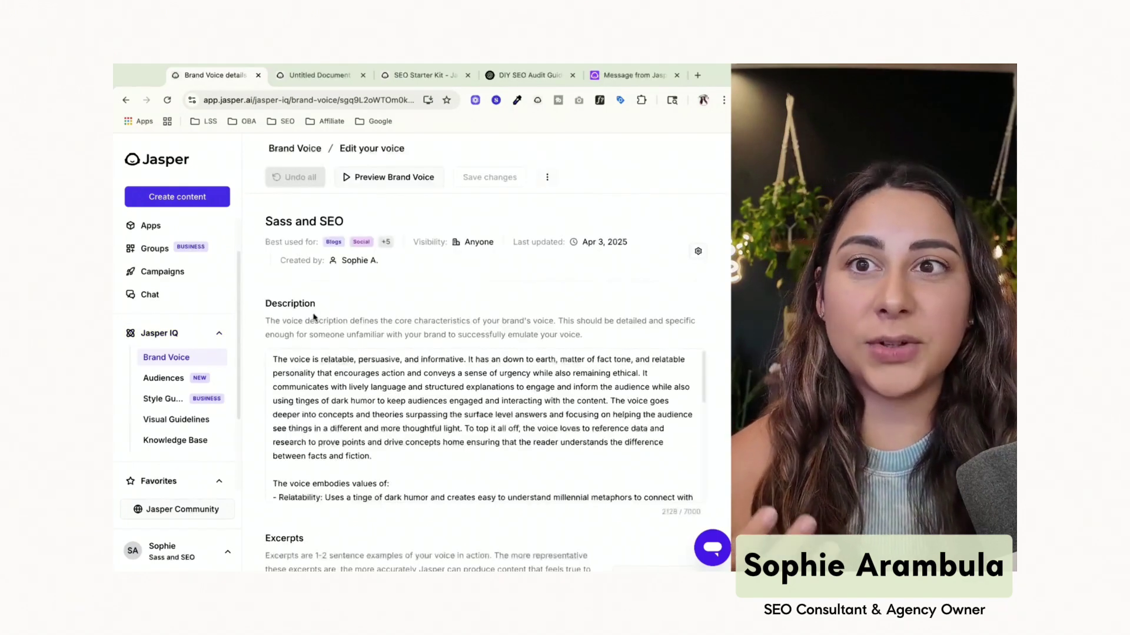
scroll(299, 312, down, 6)
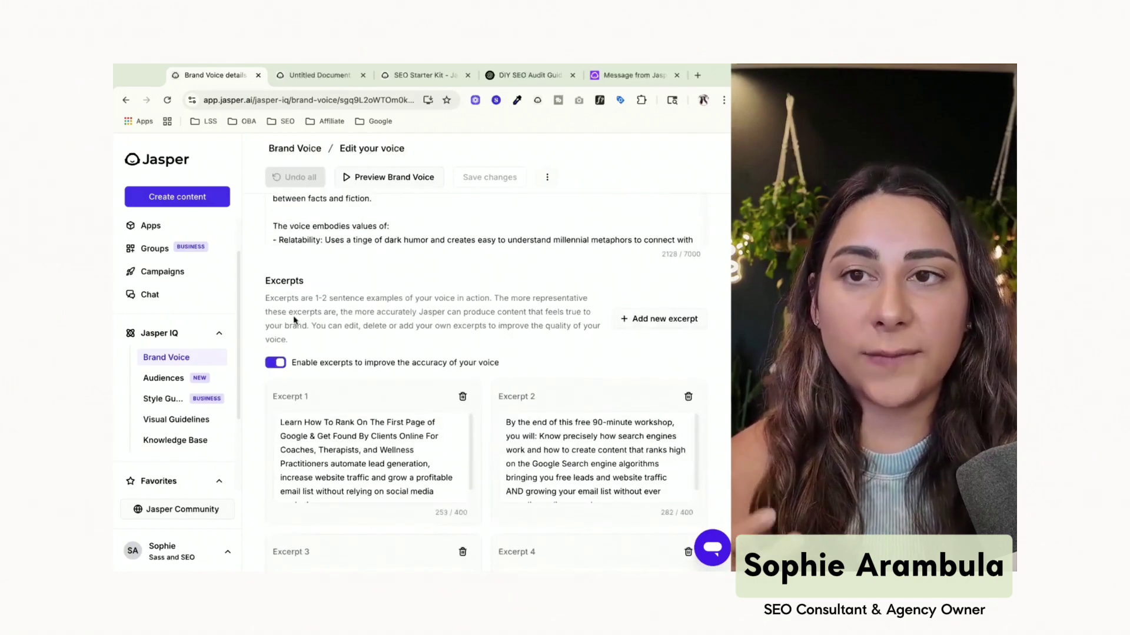
scroll(291, 322, down, 2)
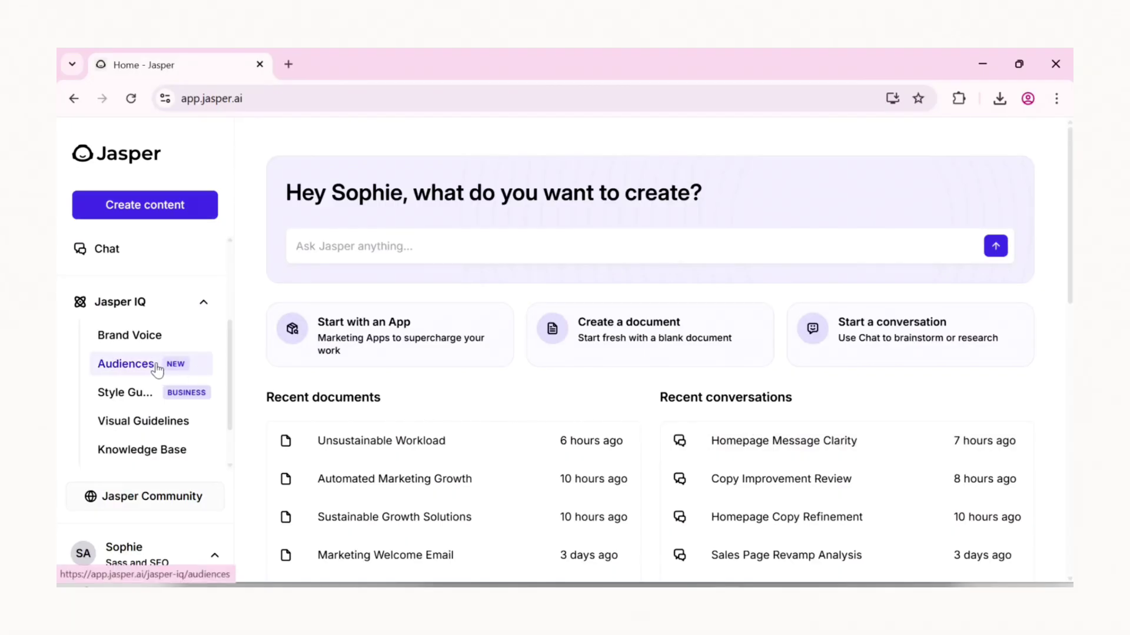
Open the small biz owners audience and scroll down to its common objections and responses.
click(157, 369)
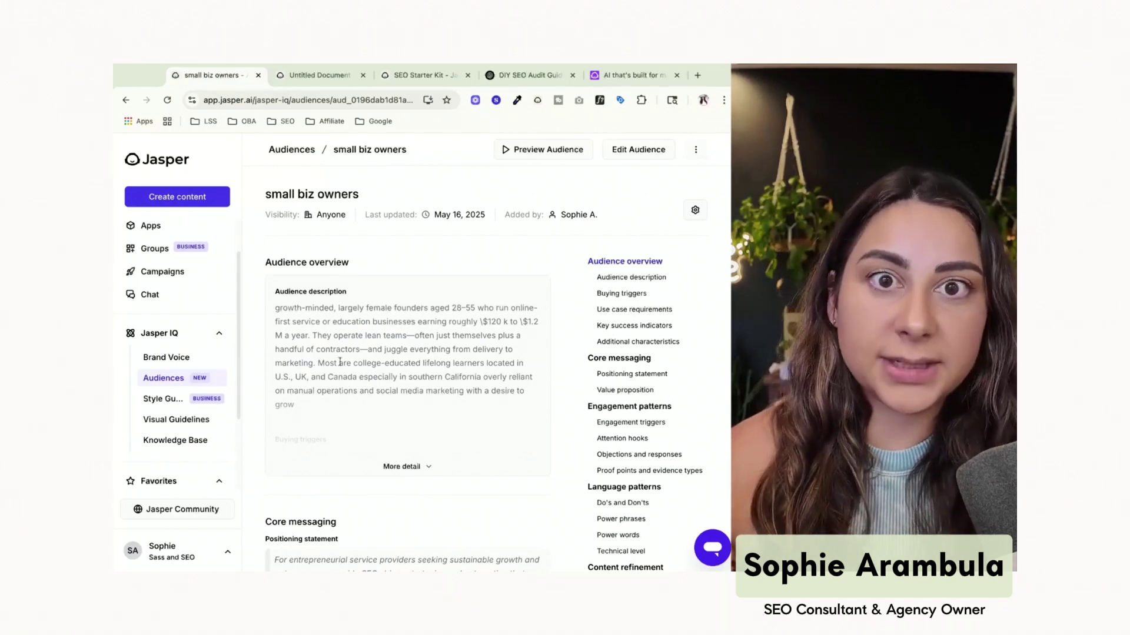
scroll(351, 369, down, 3)
scroll(351, 370, down, 4)
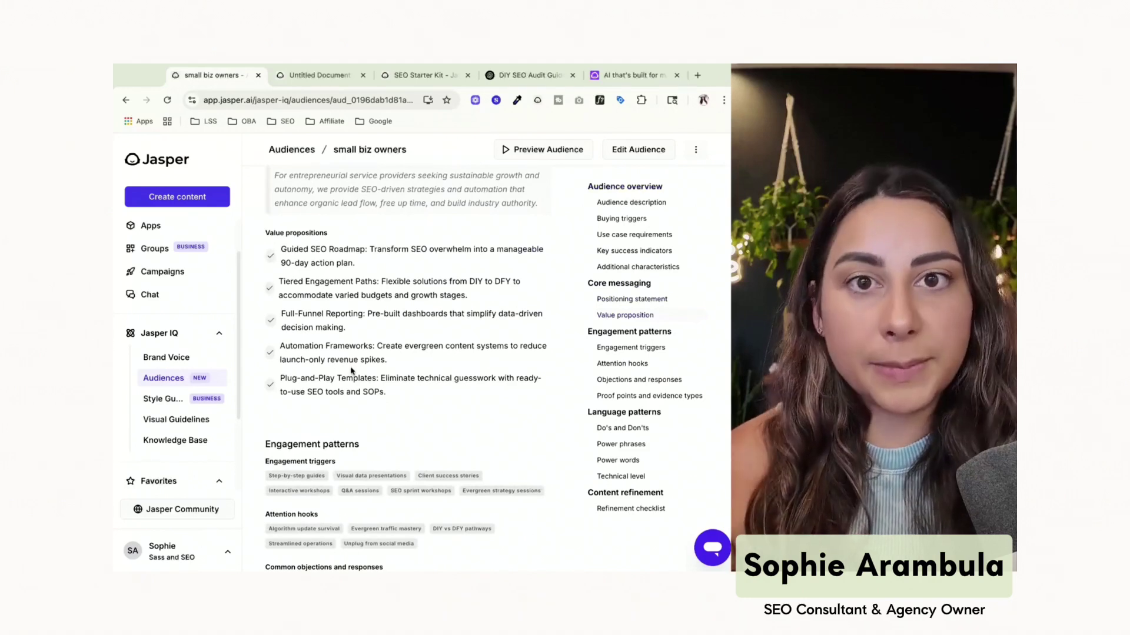
scroll(351, 369, down, 6)
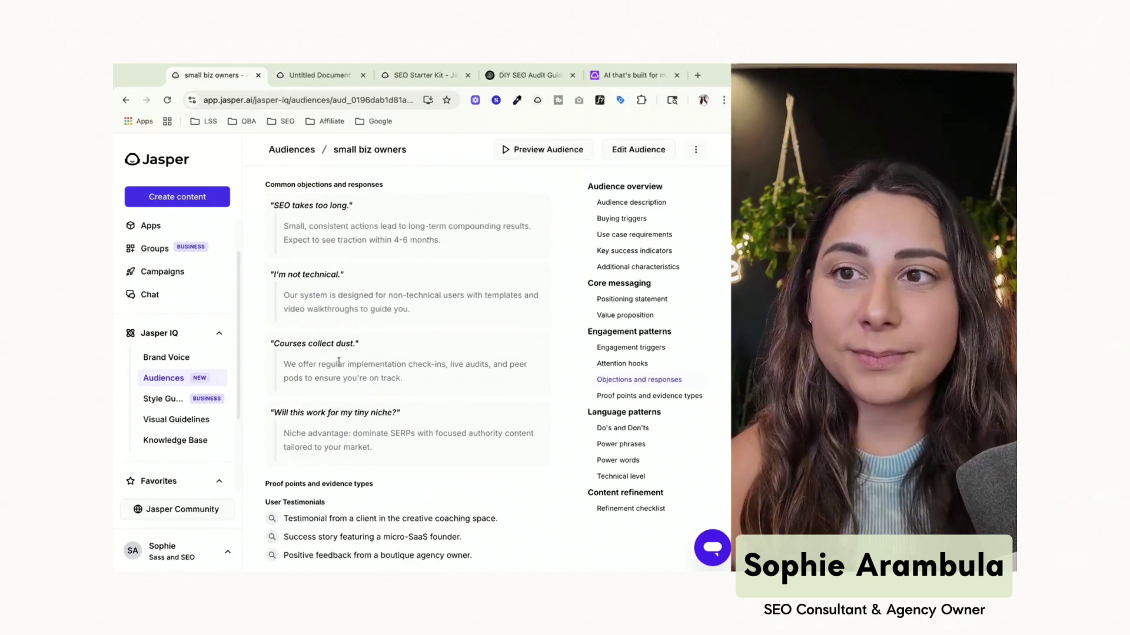
Review the Style Guide's grammar and punctuation preferences under Jasper IQ, then go to Visual Guidelines.
click(164, 402)
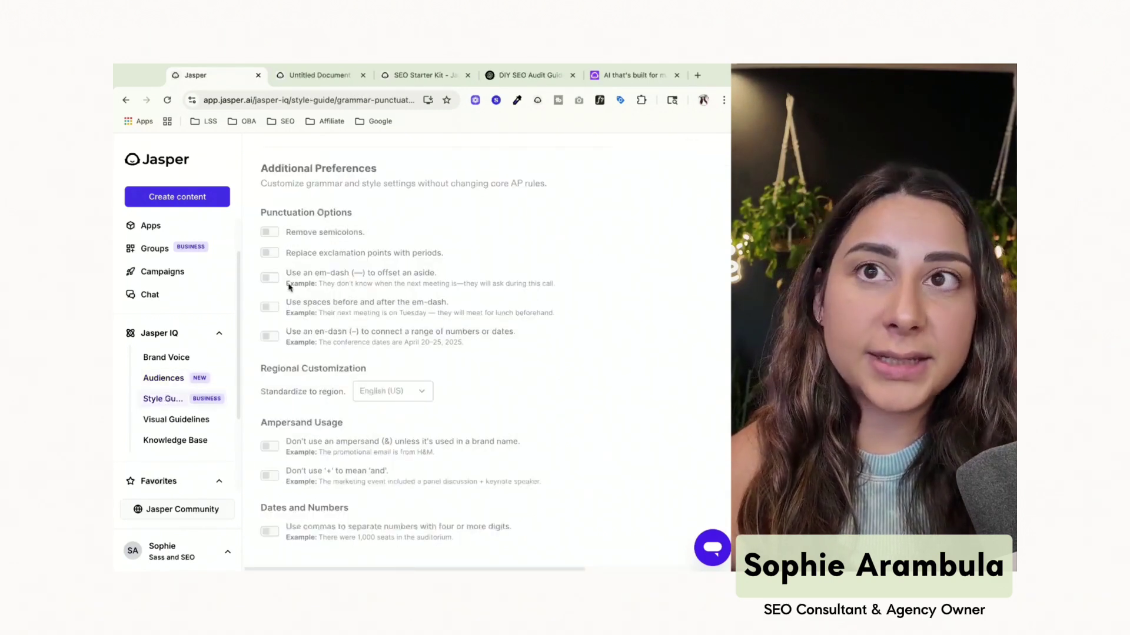
scroll(335, 285, up, 5)
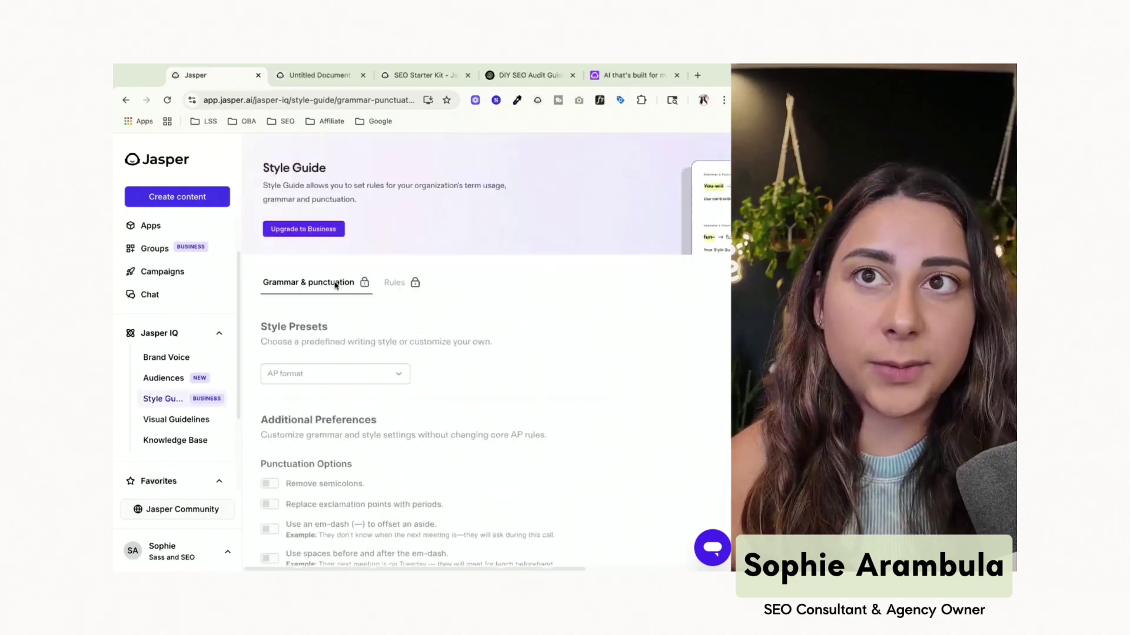
click(154, 422)
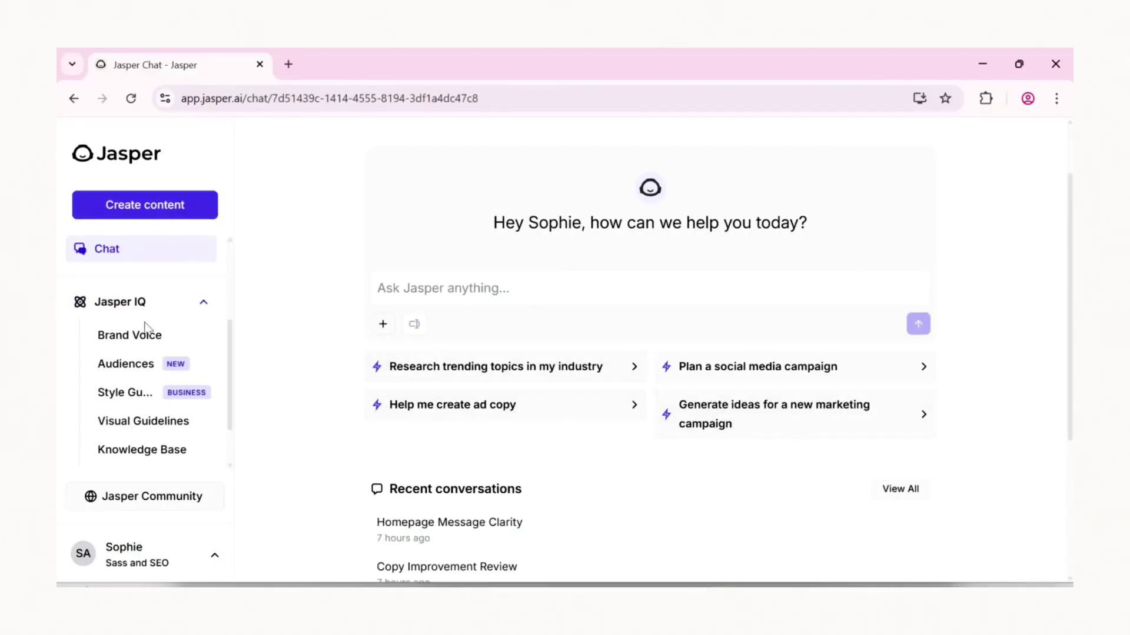
Show the Visual Guidelines list with the default Sass and SEO guideline.
click(144, 426)
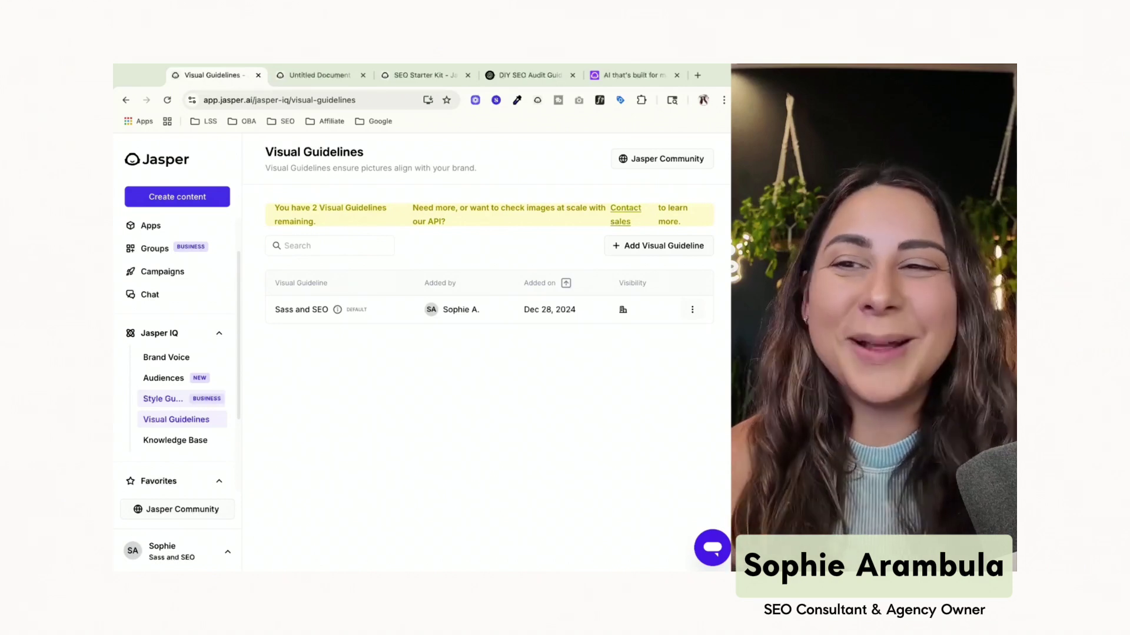
Open the Knowledge Base listing three saved sources, including SEO Course and an Ideal Client document.
click(170, 442)
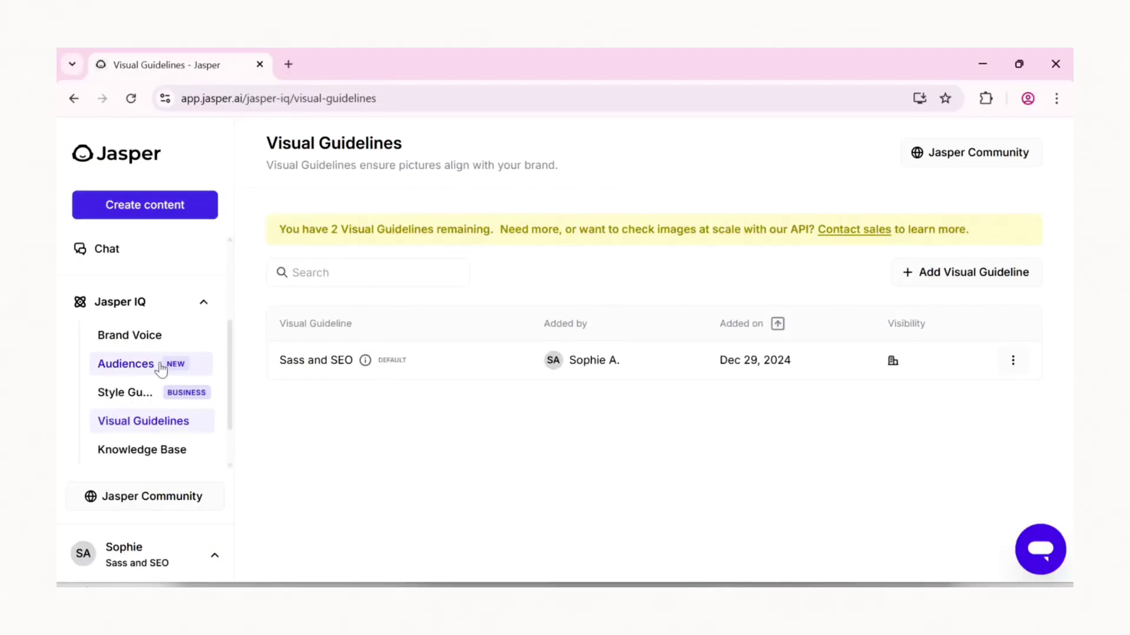
scroll(159, 369, down, 1)
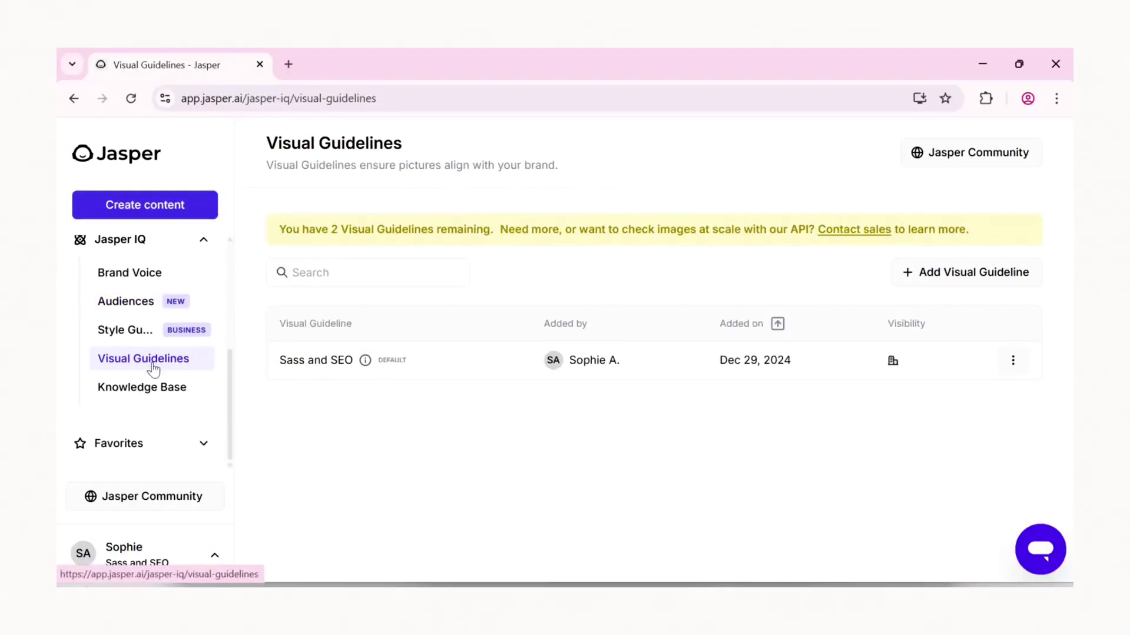
click(149, 394)
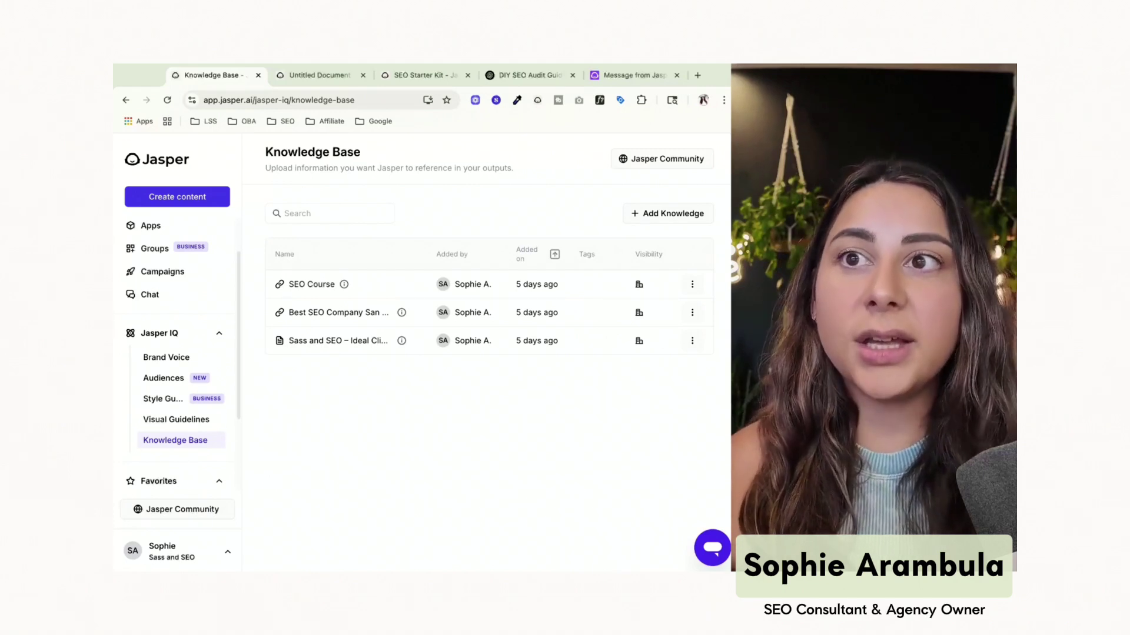
Browse the Jasper Apps library, then start a fresh Chat with the Sass and SEO voice.
click(174, 232)
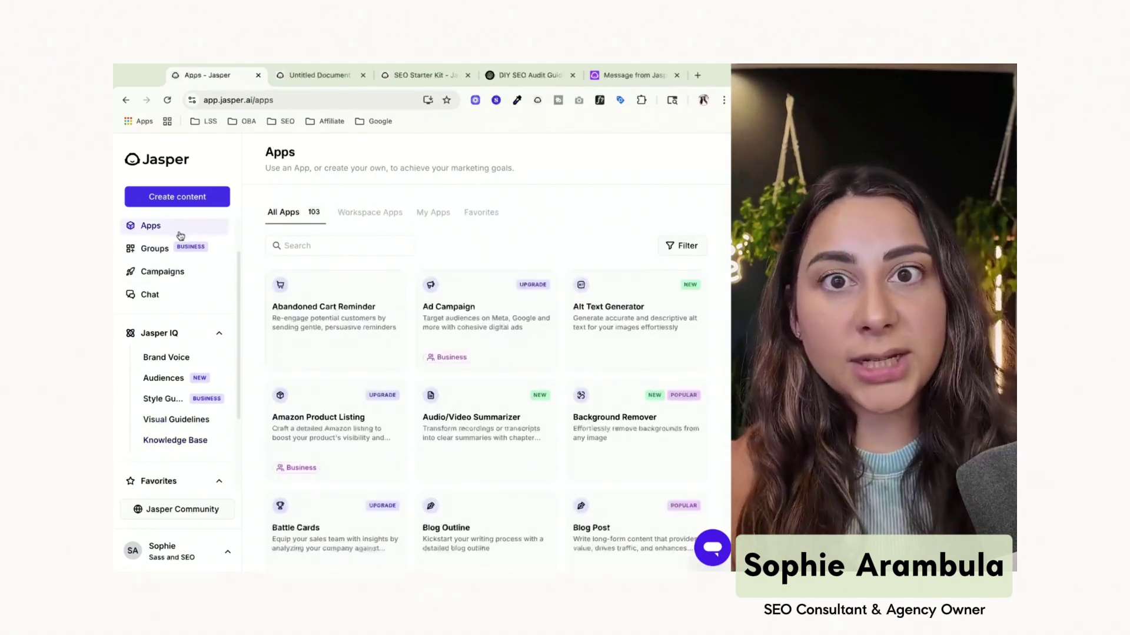
mouse_move(318, 400)
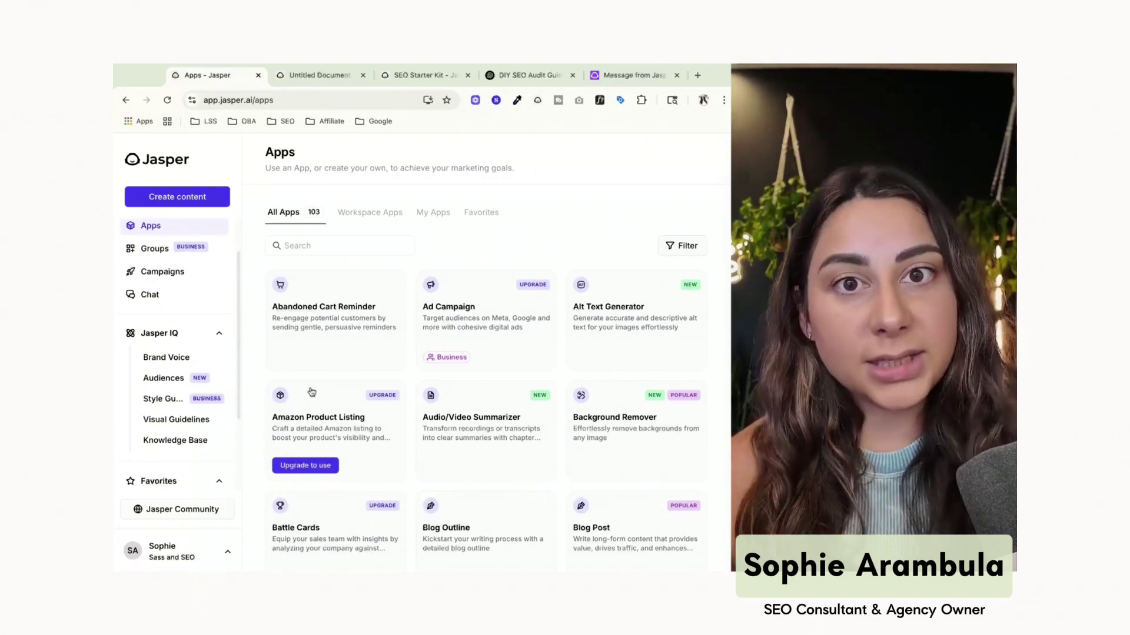
click(204, 295)
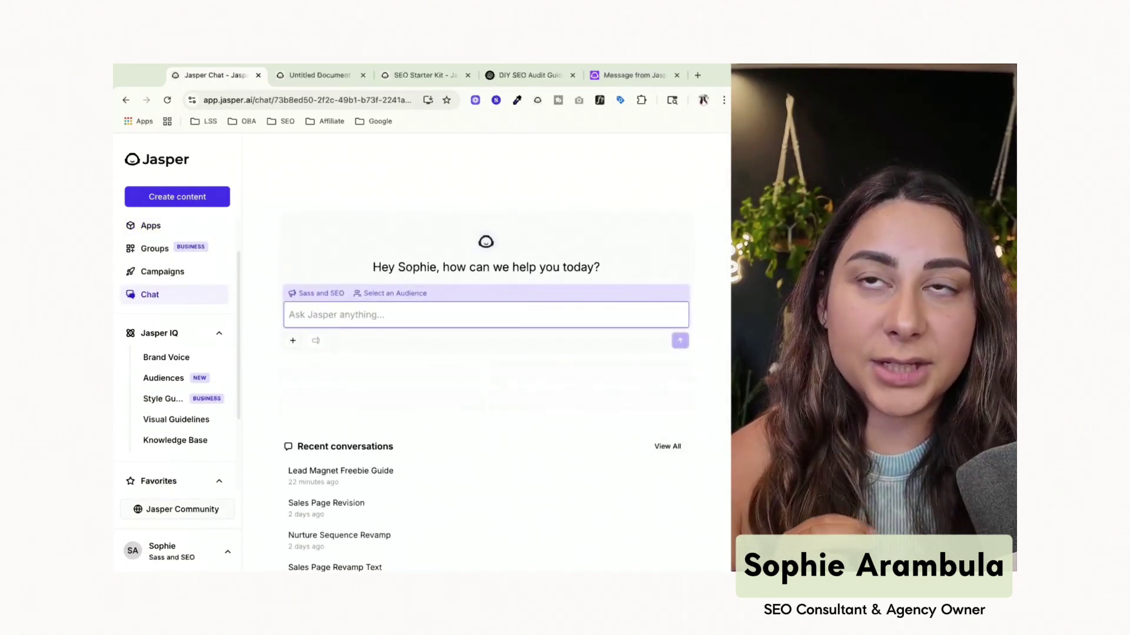
Highlight the original freebie-guide prompt in the SEO Starter Kit chat, then switch to the DIY SEO Audit ChatGPT tab.
click(322, 76)
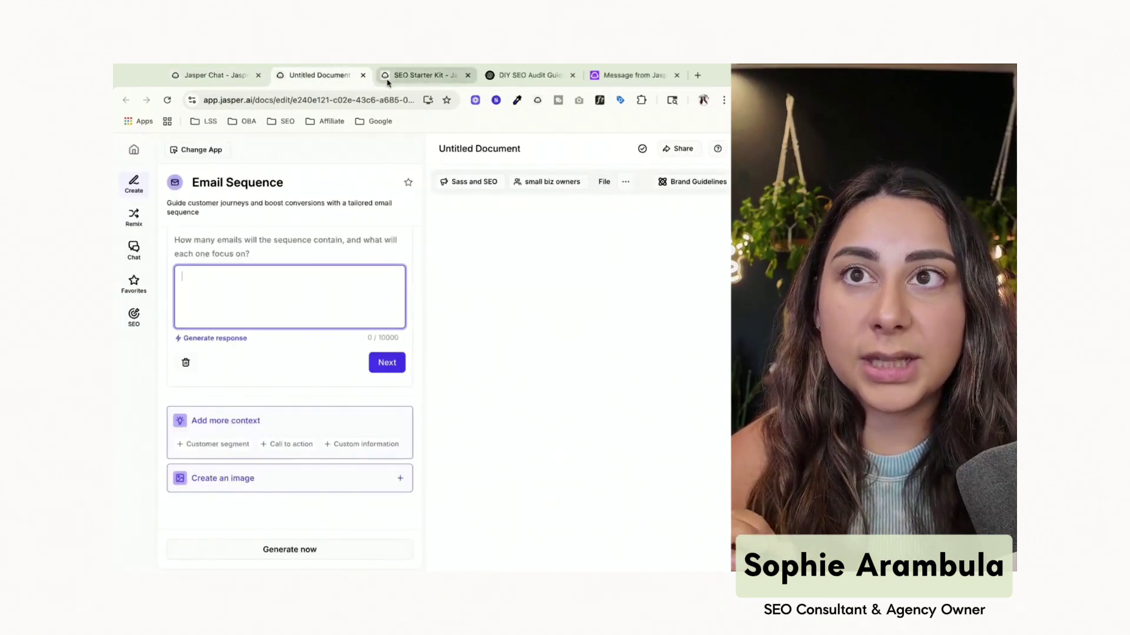
click(388, 83)
scroll(276, 323, up, 10)
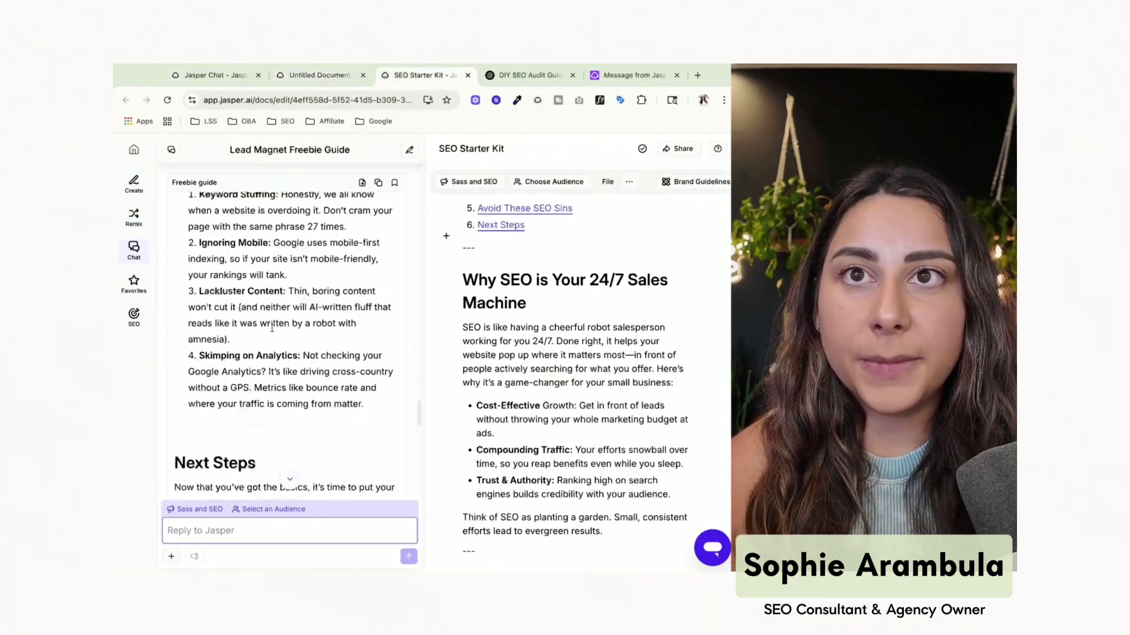
scroll(276, 323, up, 10)
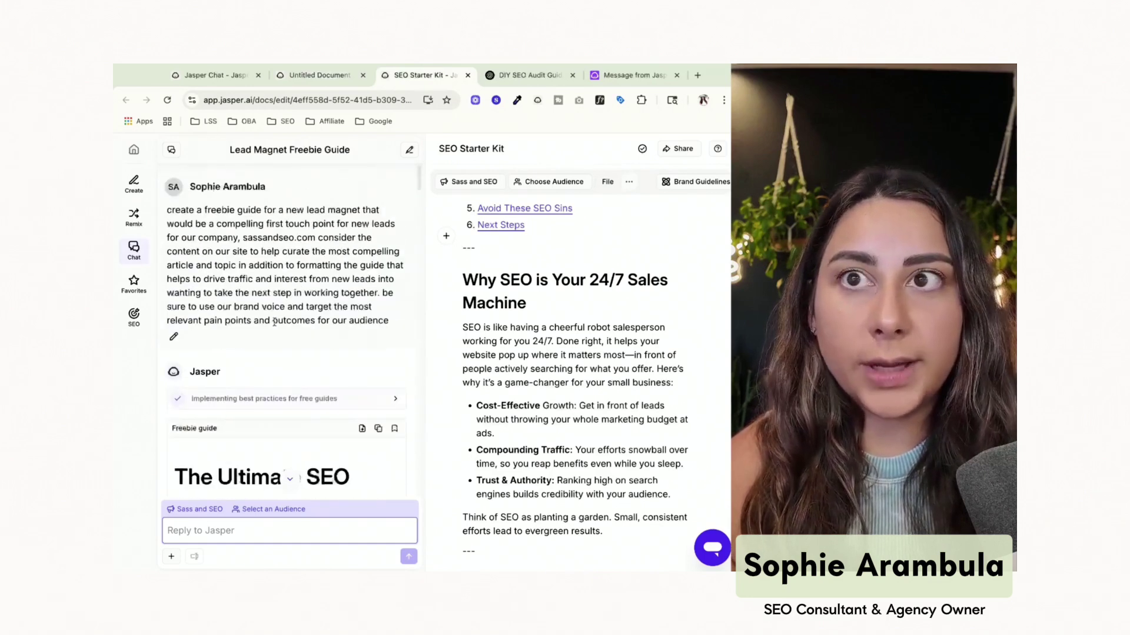
triple_click(207, 218)
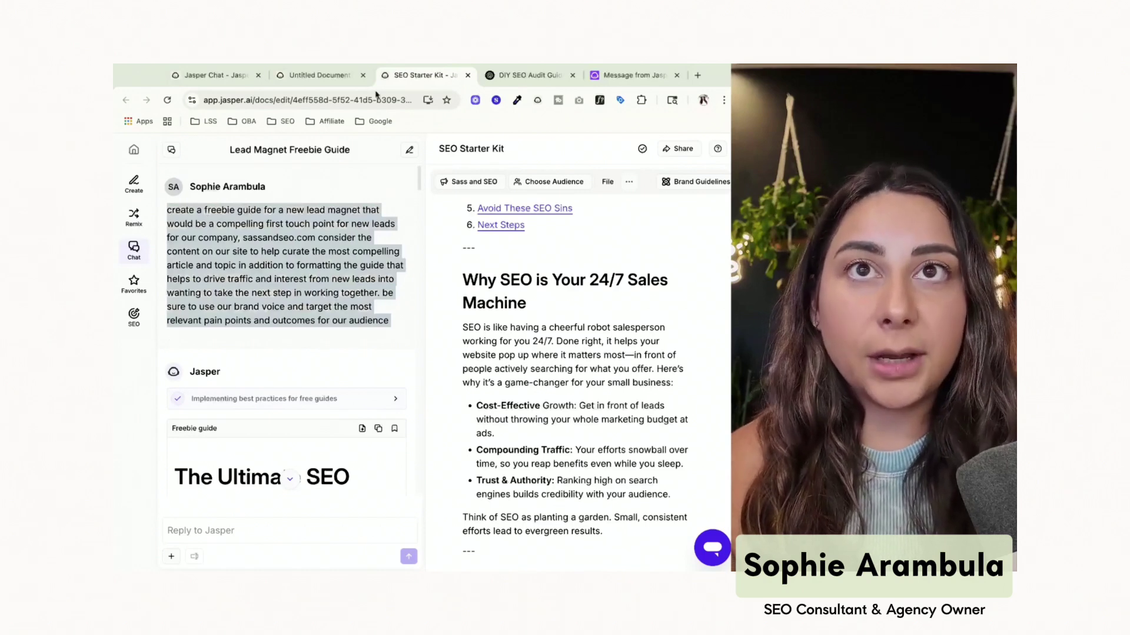
click(524, 75)
Scroll The DIY SEO Audit Blueprint from its title through the 5-step checklist to Next Step.
scroll(285, 306, up, 15)
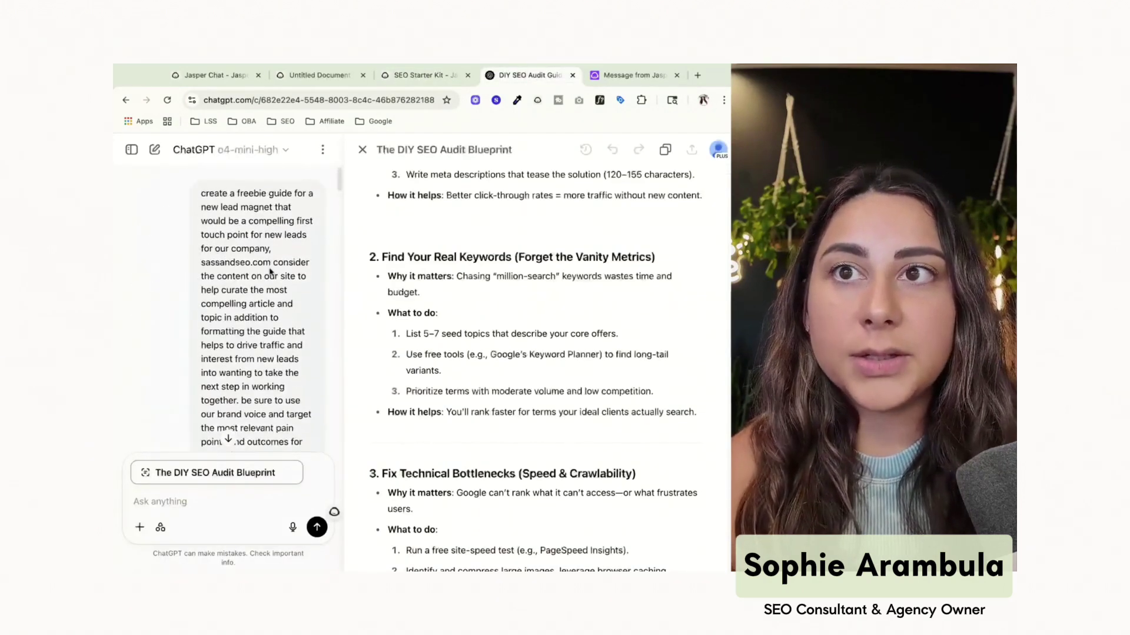
scroll(240, 239, down, 1)
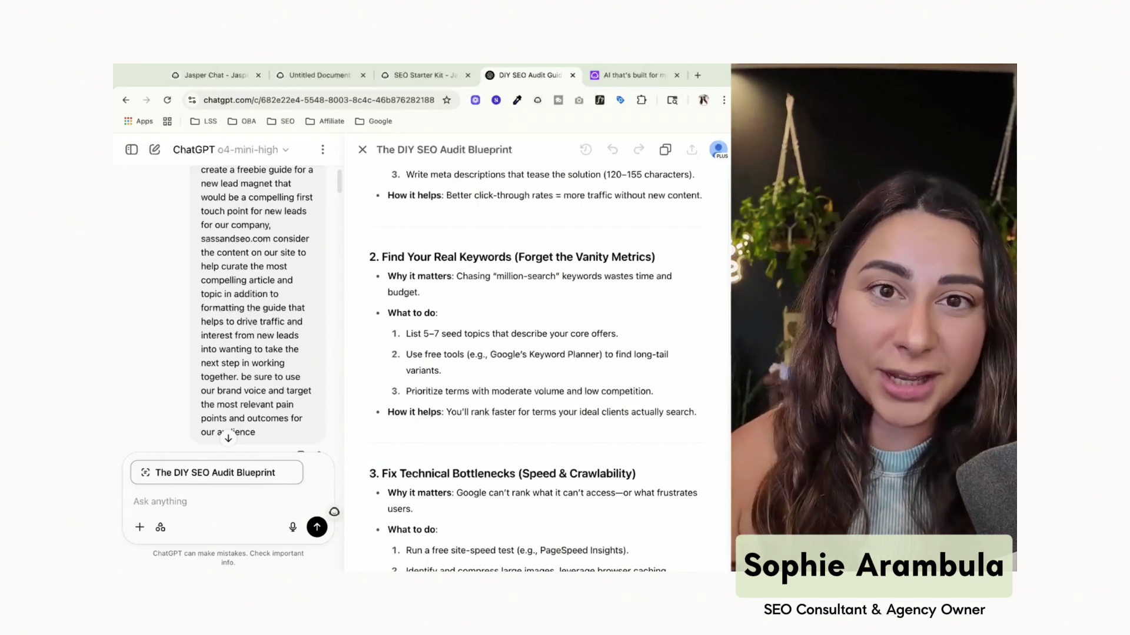
scroll(411, 293, up, 10)
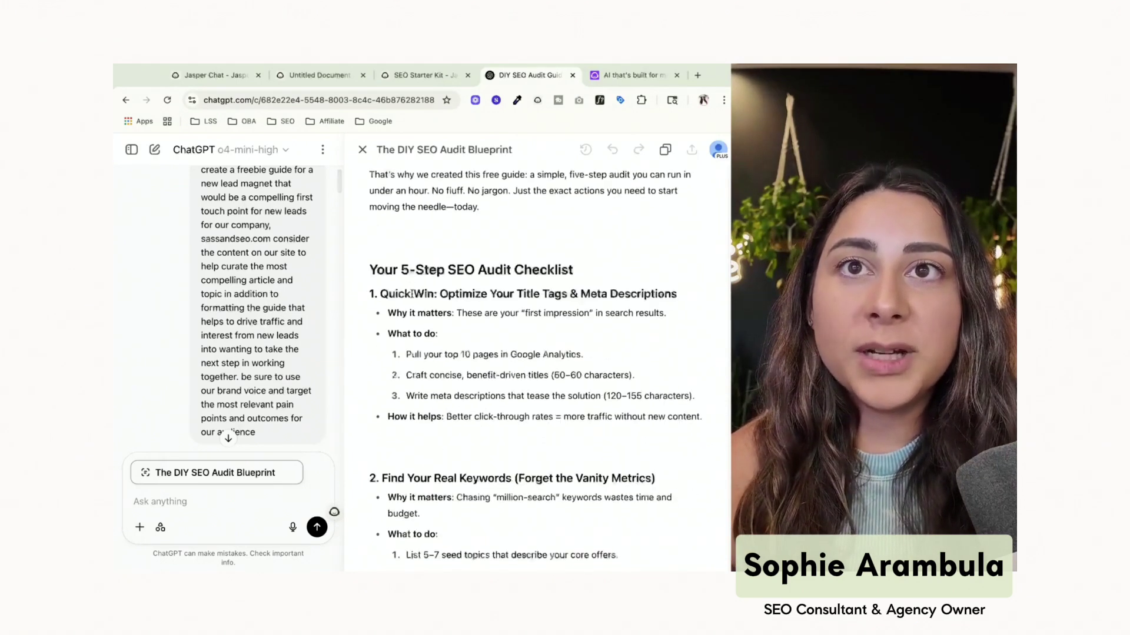
scroll(411, 293, up, 2)
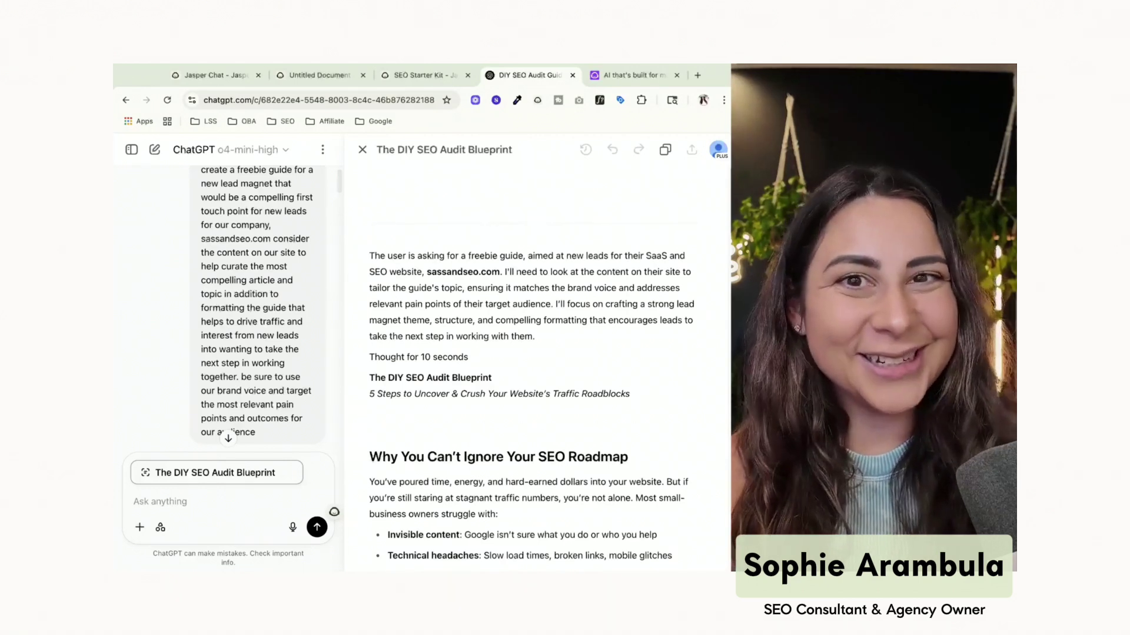
scroll(485, 364, down, 6)
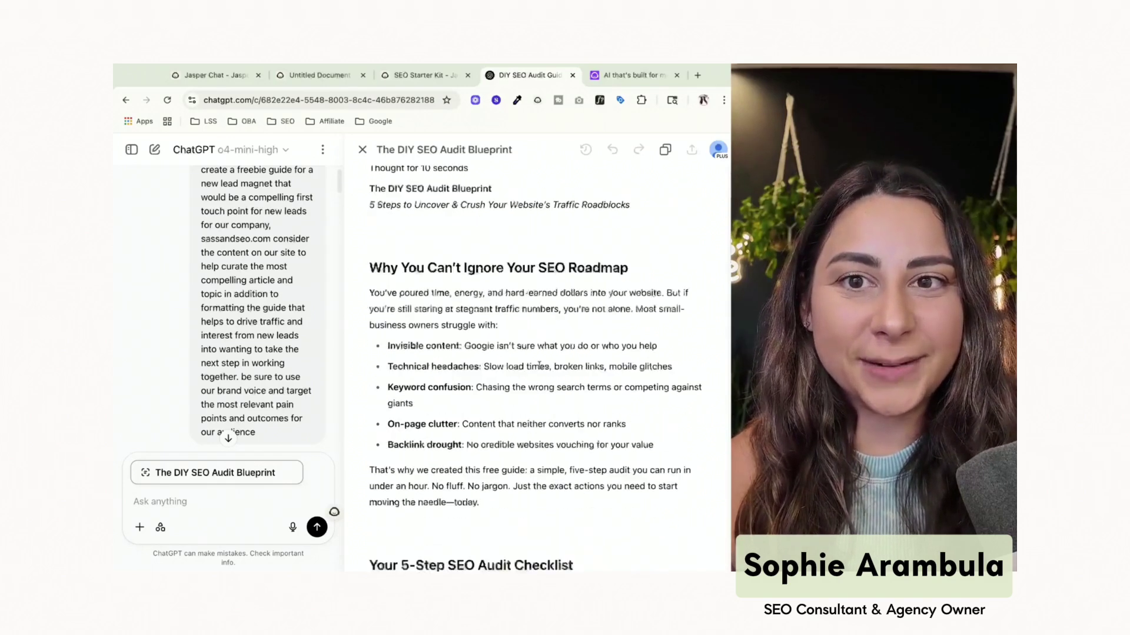
scroll(486, 330, down, 2)
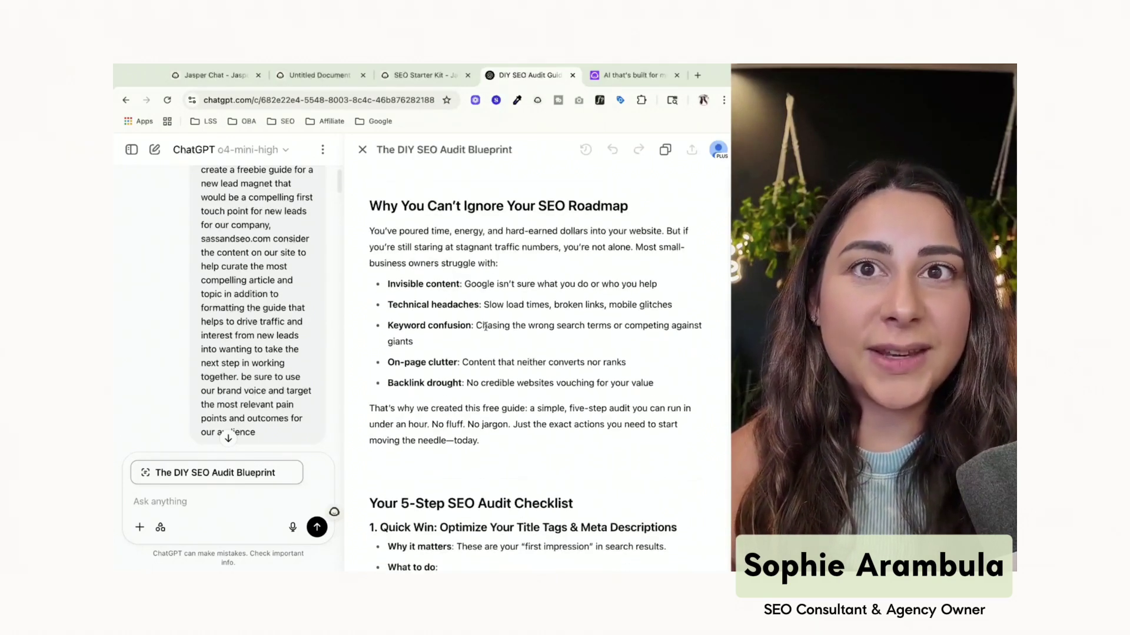
scroll(486, 329, down, 1)
scroll(486, 330, down, 4)
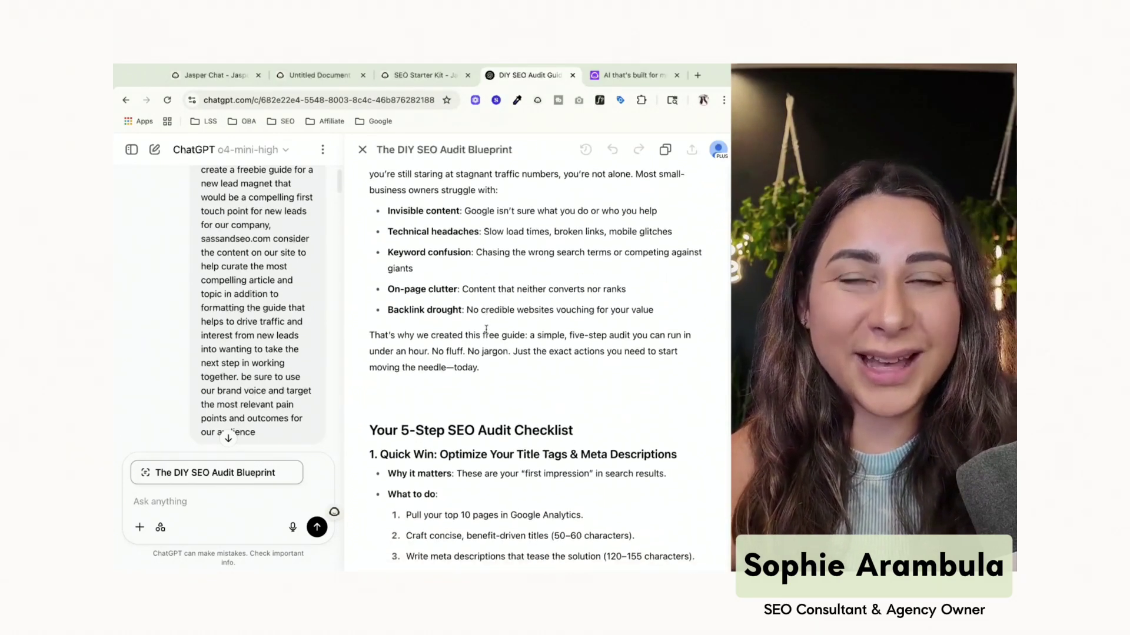
scroll(486, 330, down, 2)
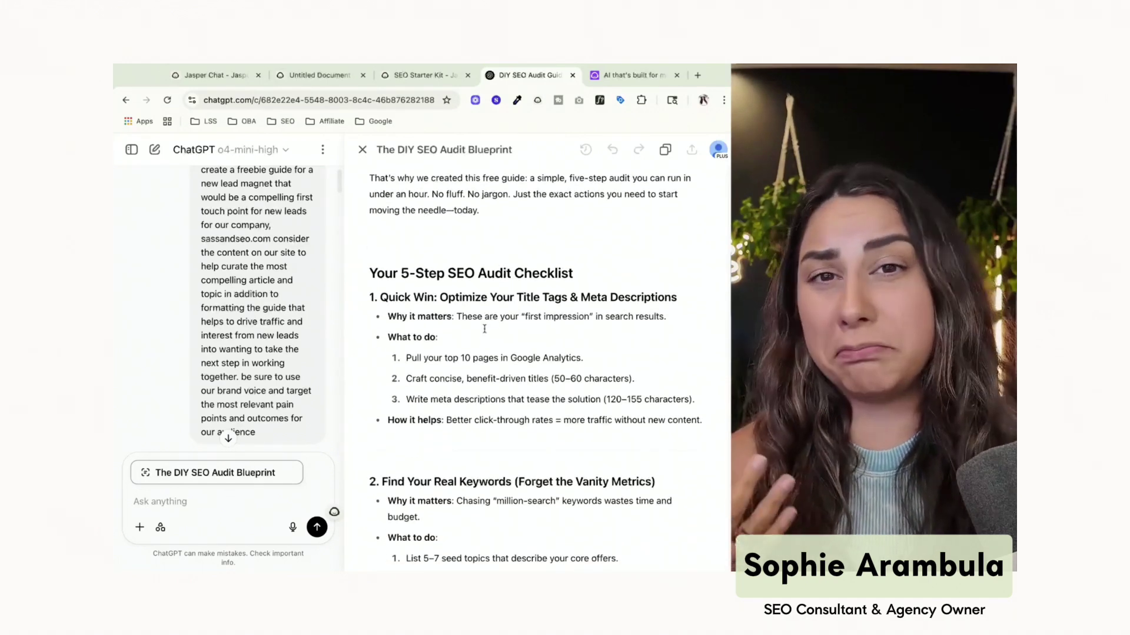
scroll(484, 328, down, 2)
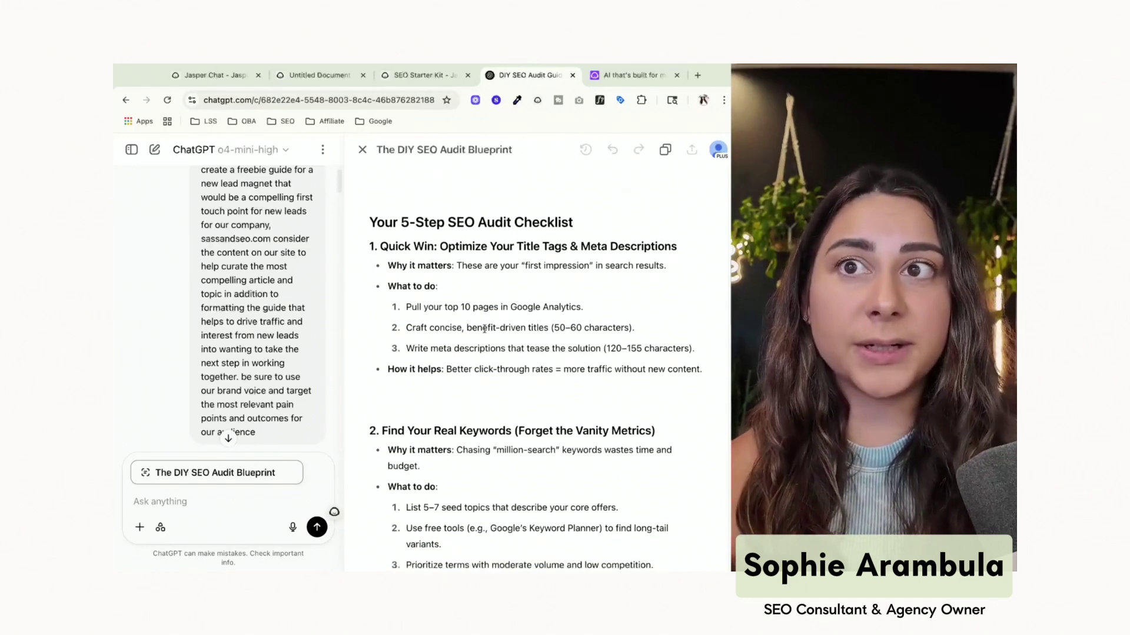
scroll(485, 329, down, 5)
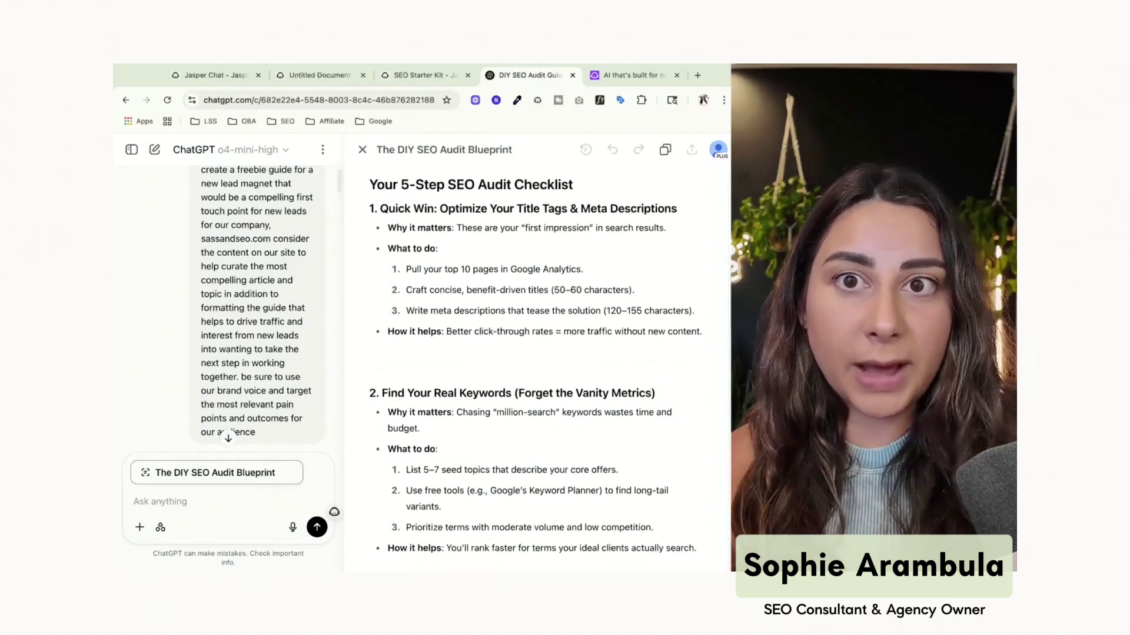
scroll(535, 365, down, 3)
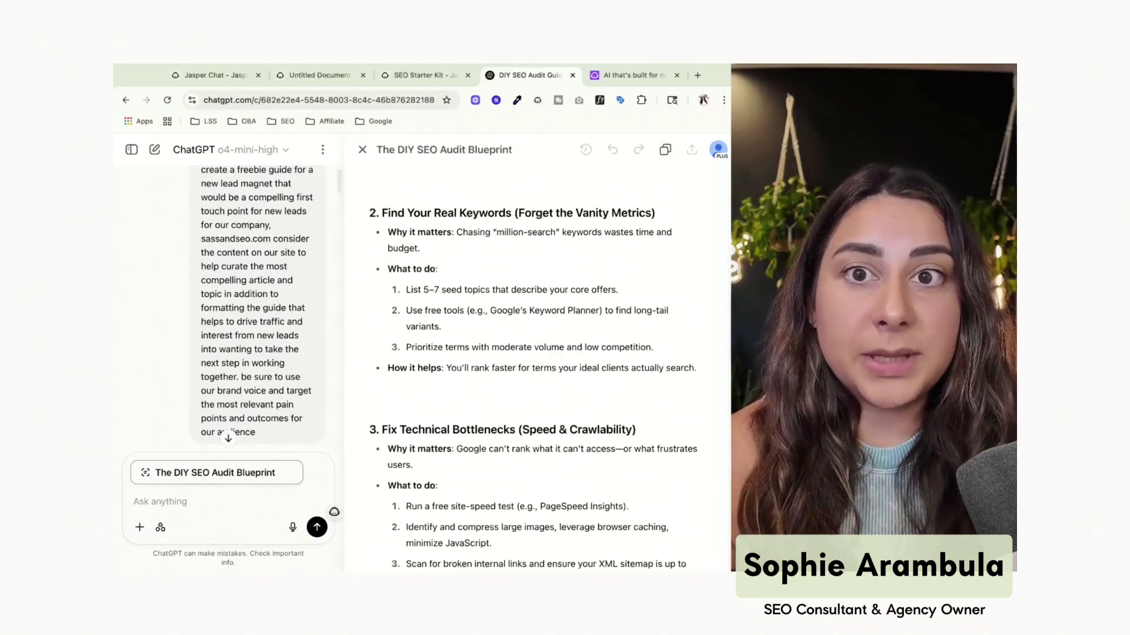
scroll(533, 365, down, 7)
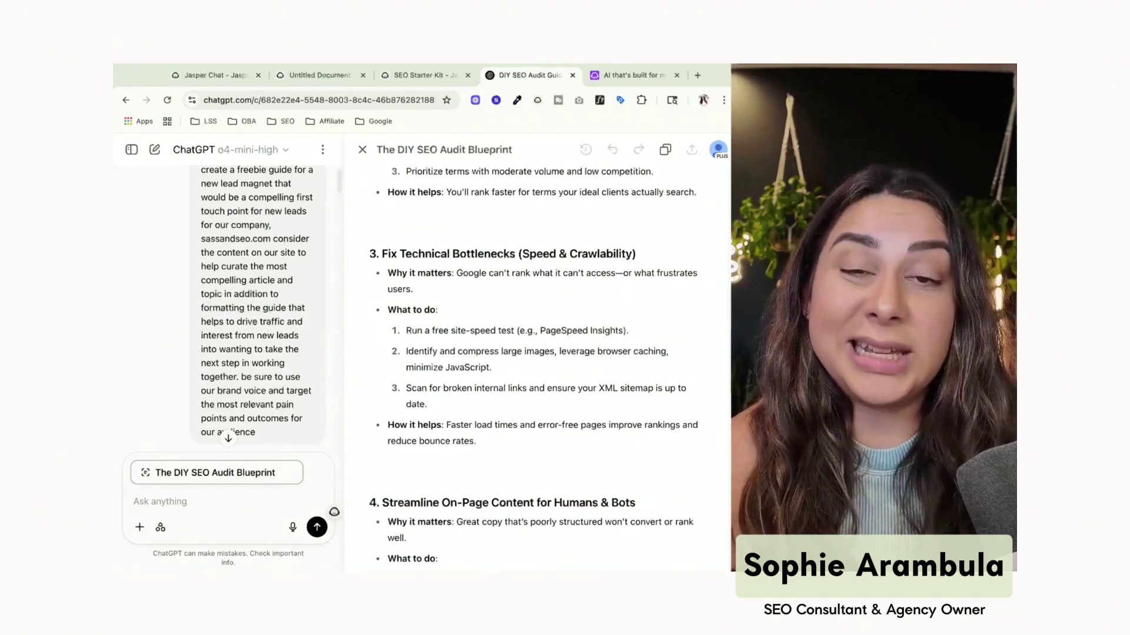
scroll(533, 368, down, 3)
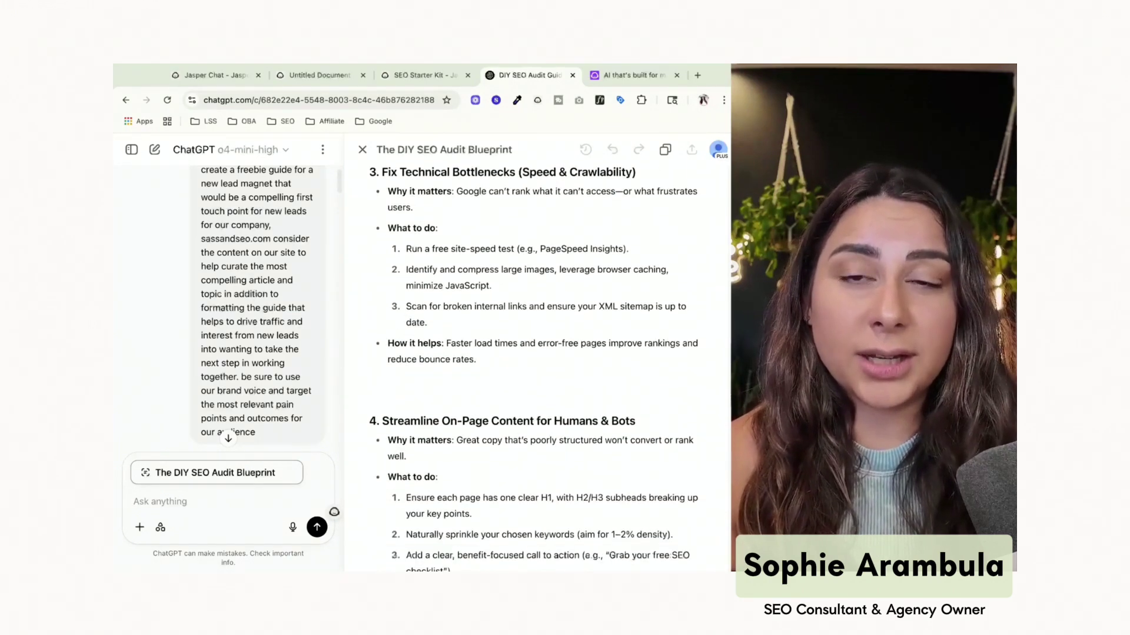
scroll(533, 367, down, 2)
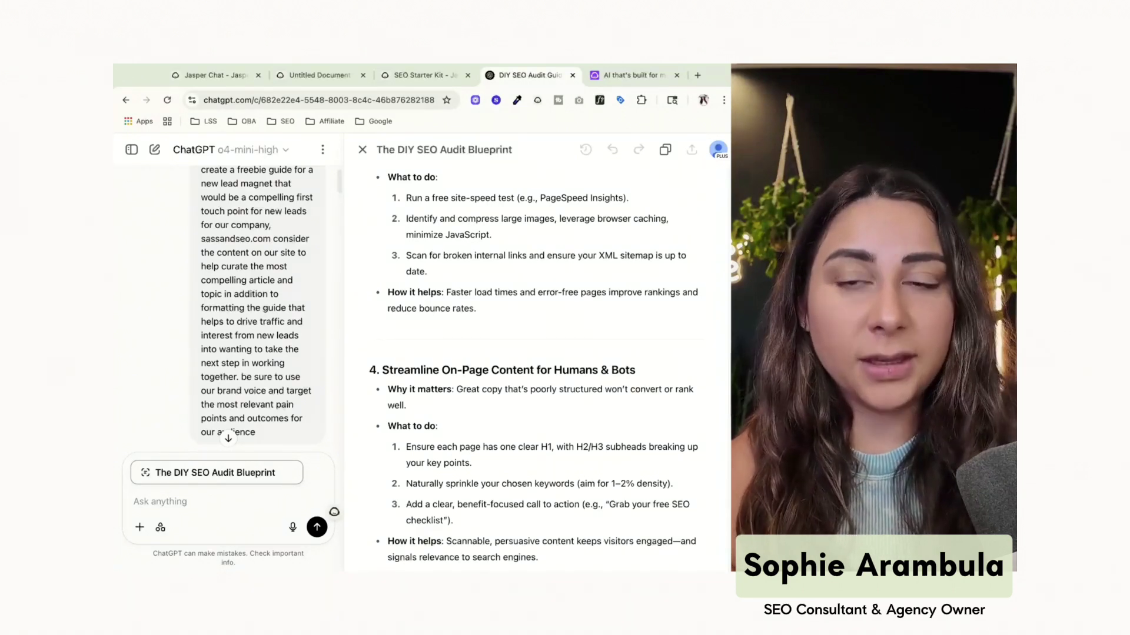
scroll(533, 363, down, 12)
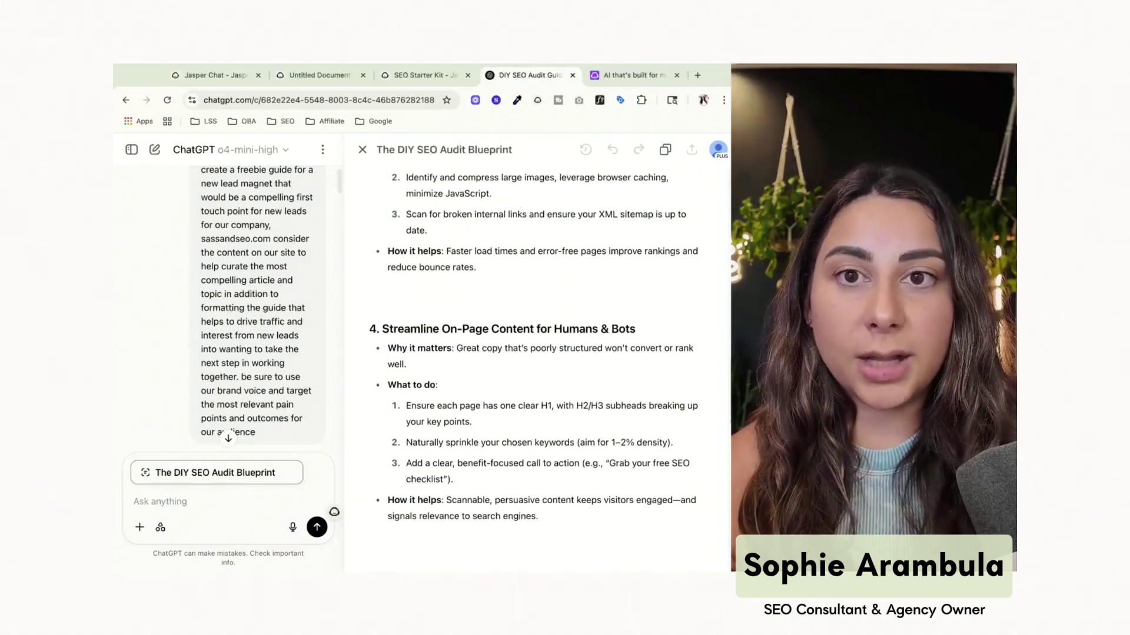
scroll(534, 363, down, 13)
scroll(485, 297, down, 4)
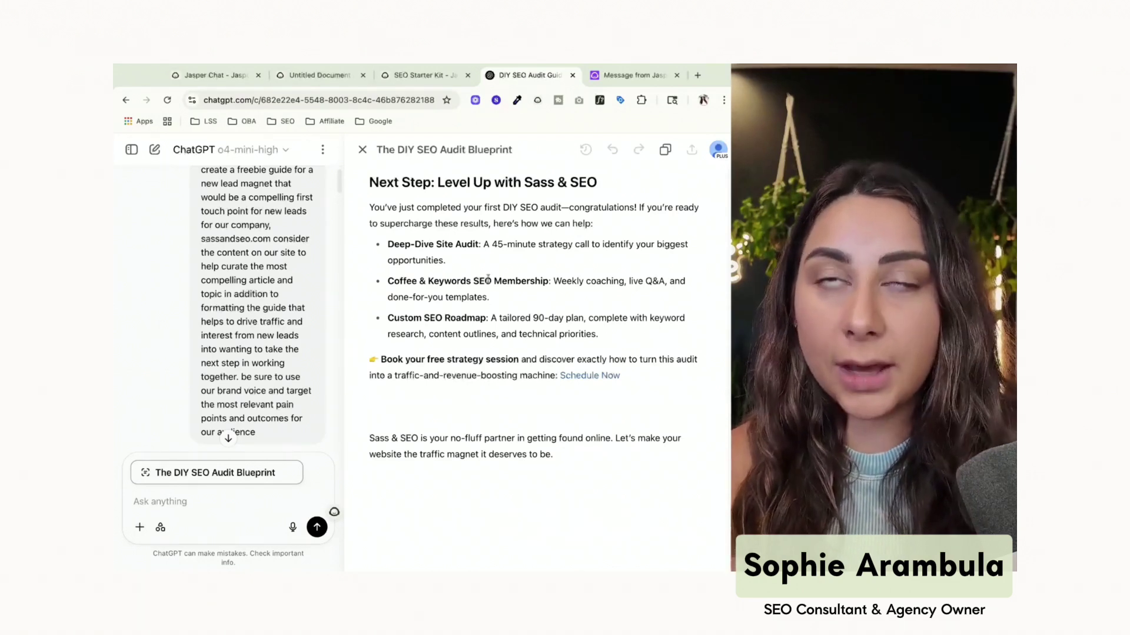
Scroll through the whole Jasper SEO Starter Kit guide, then switch to the ChatGPT blueprint.
click(424, 78)
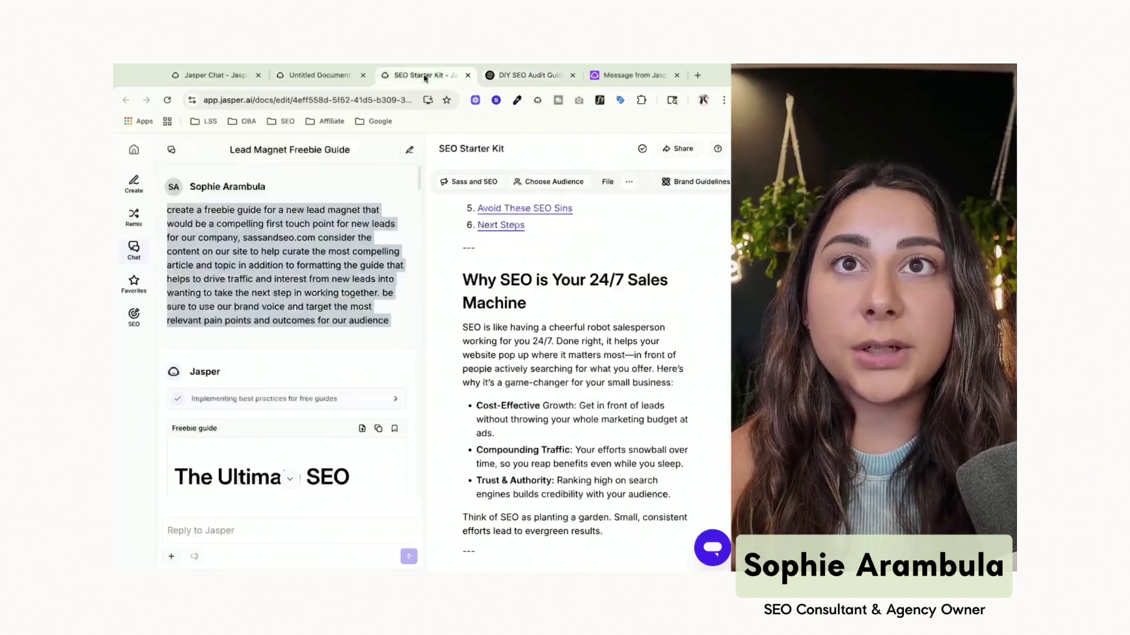
scroll(504, 293, up, 3)
scroll(504, 292, up, 3)
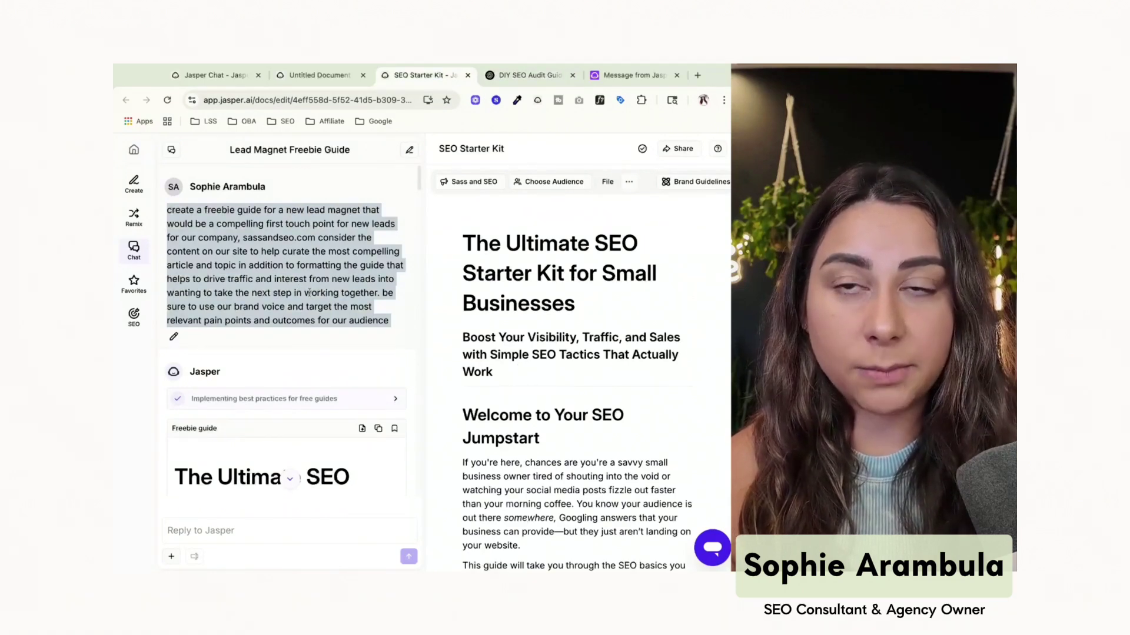
scroll(312, 299, down, 8)
scroll(313, 306, up, 8)
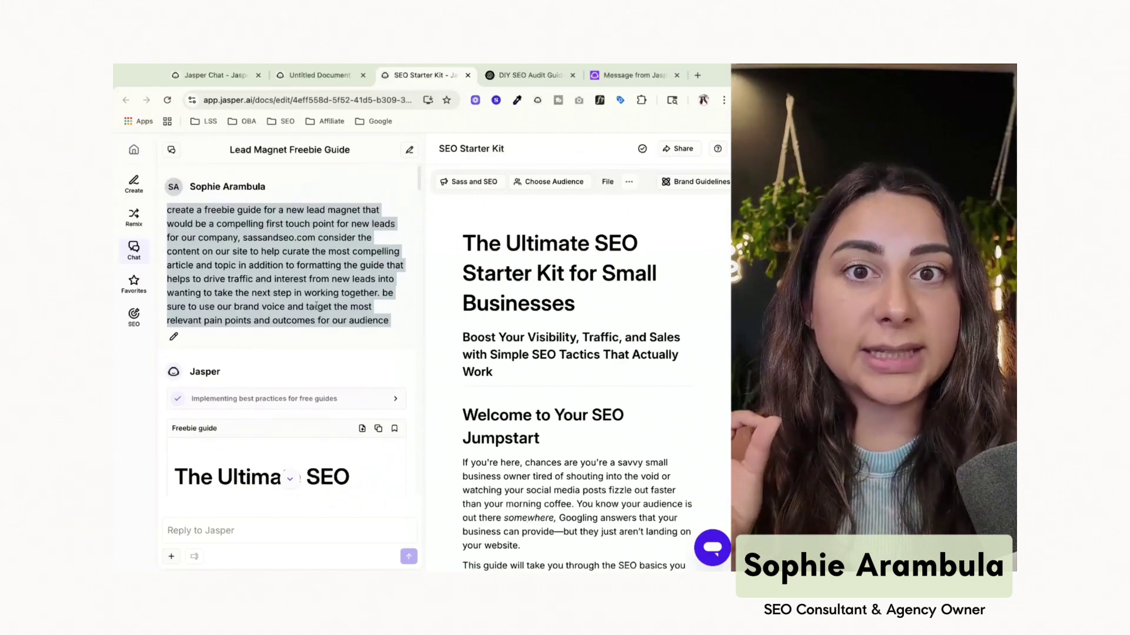
scroll(534, 349, down, 4)
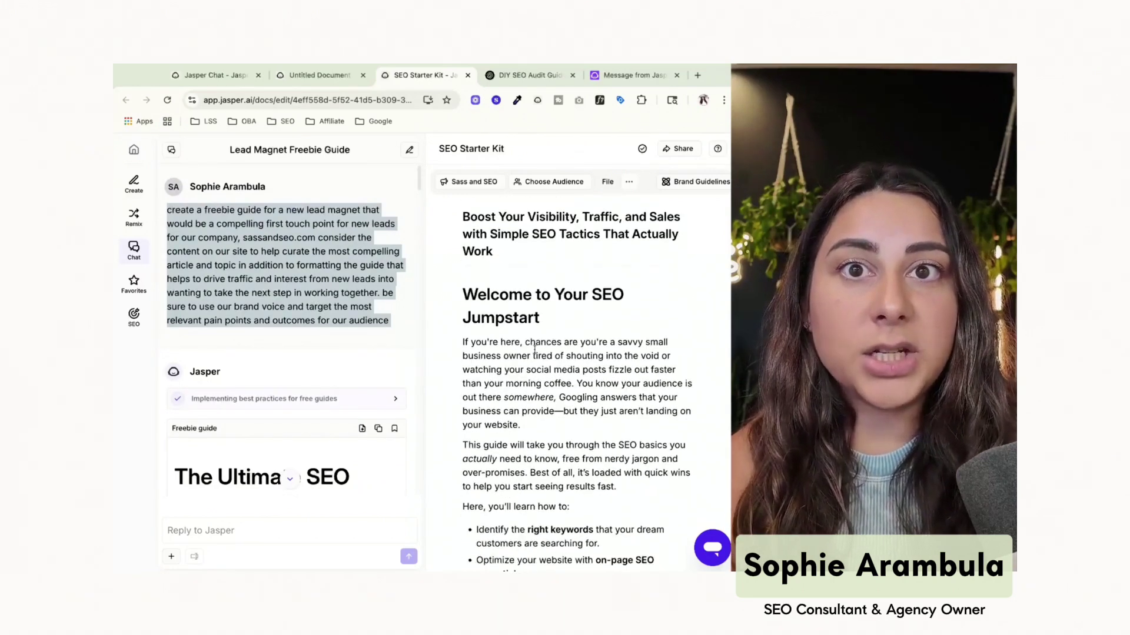
scroll(534, 350, down, 1)
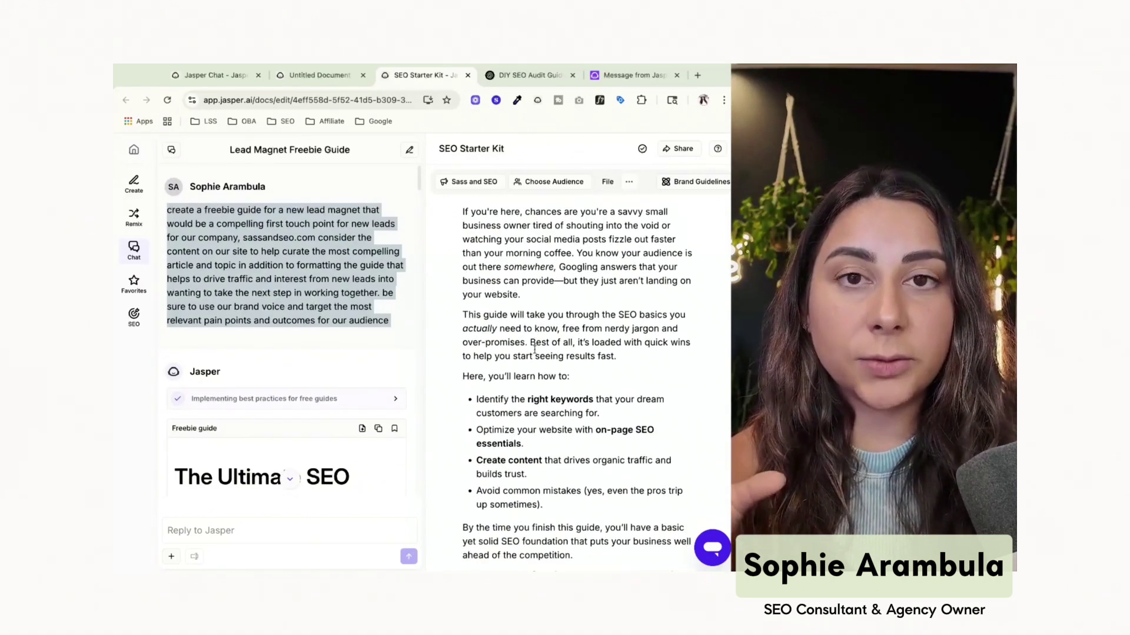
scroll(534, 349, down, 2)
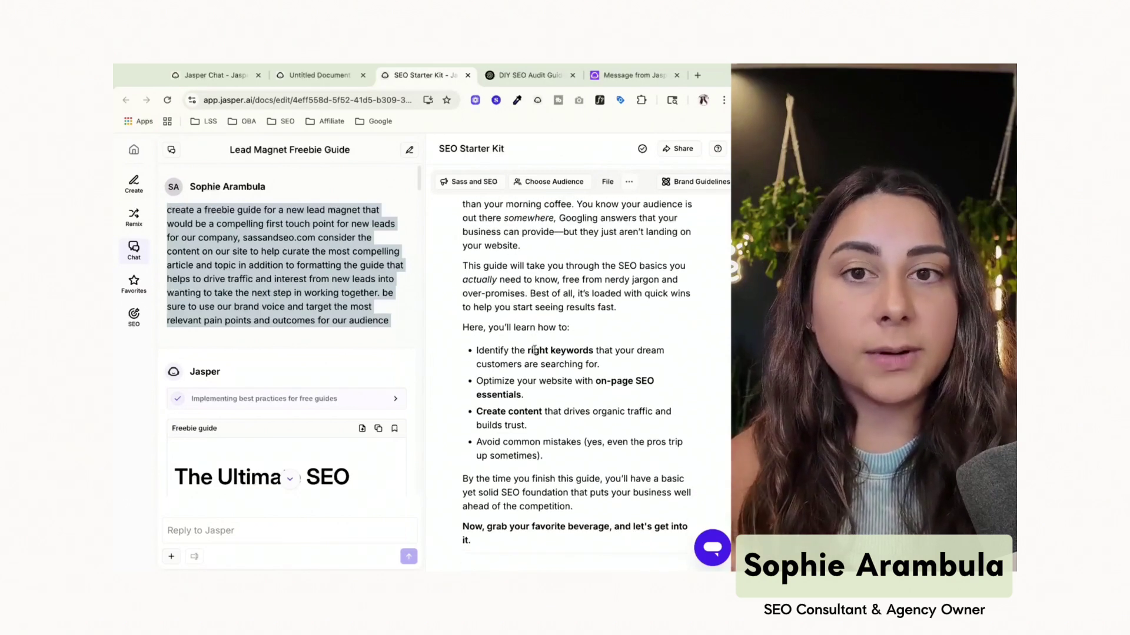
scroll(534, 349, down, 8)
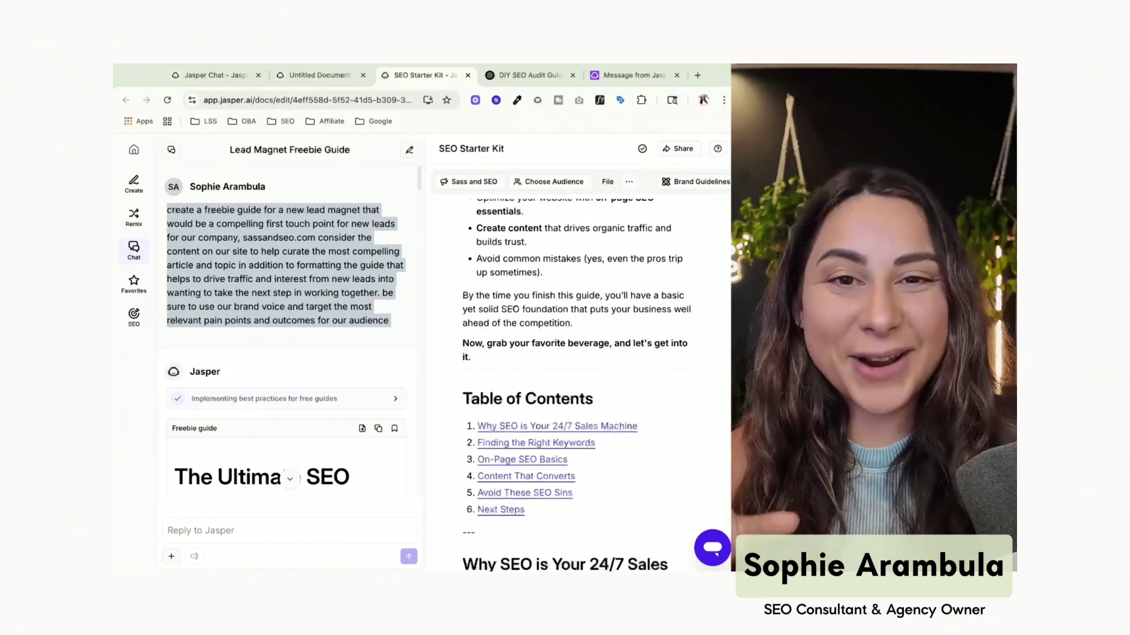
scroll(575, 385, down, 10)
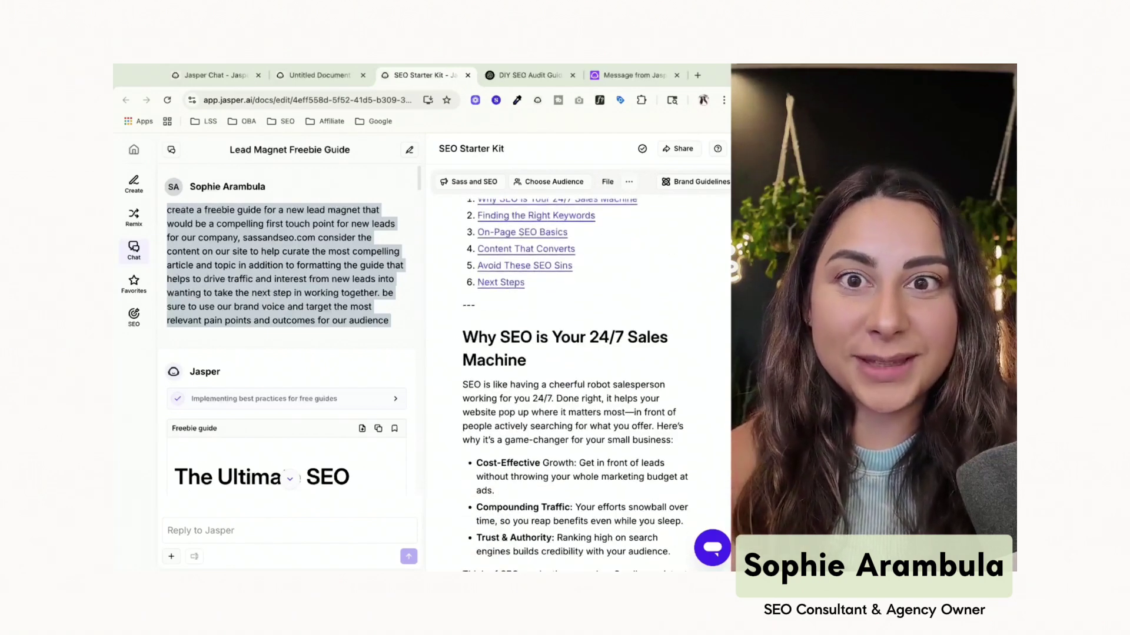
scroll(575, 385, down, 20)
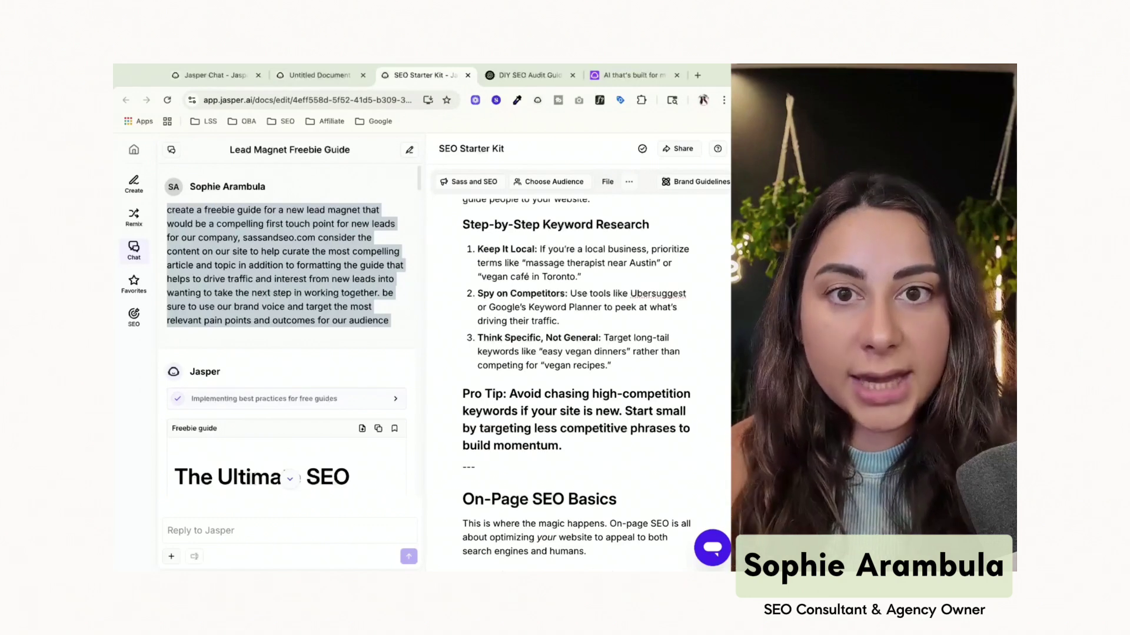
scroll(576, 385, down, 1)
scroll(575, 384, down, 12)
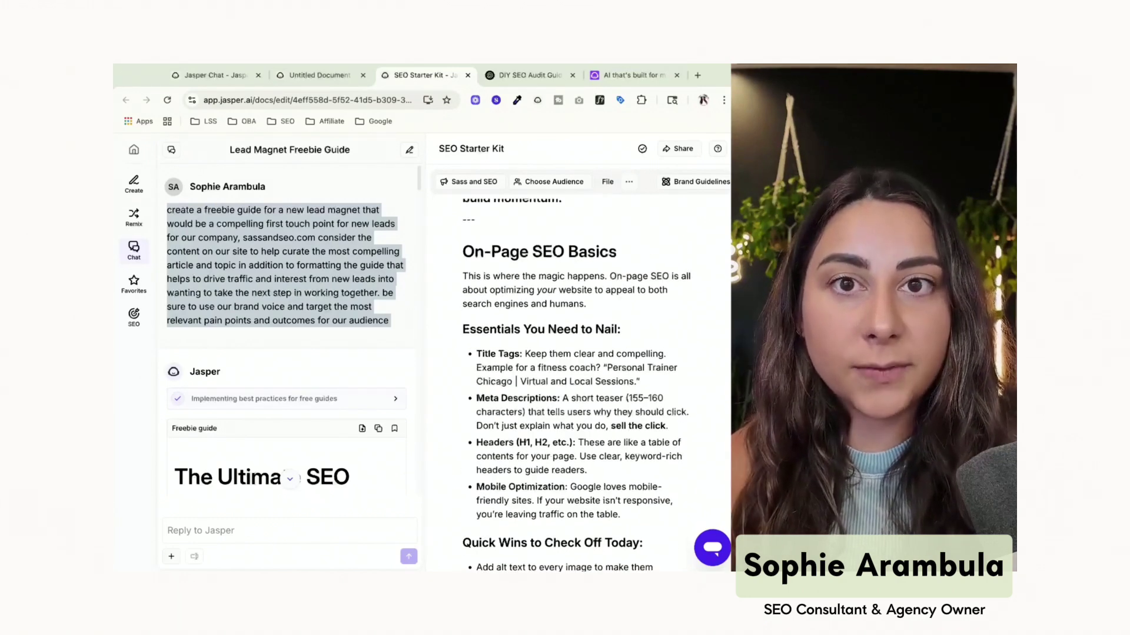
scroll(575, 385, down, 6)
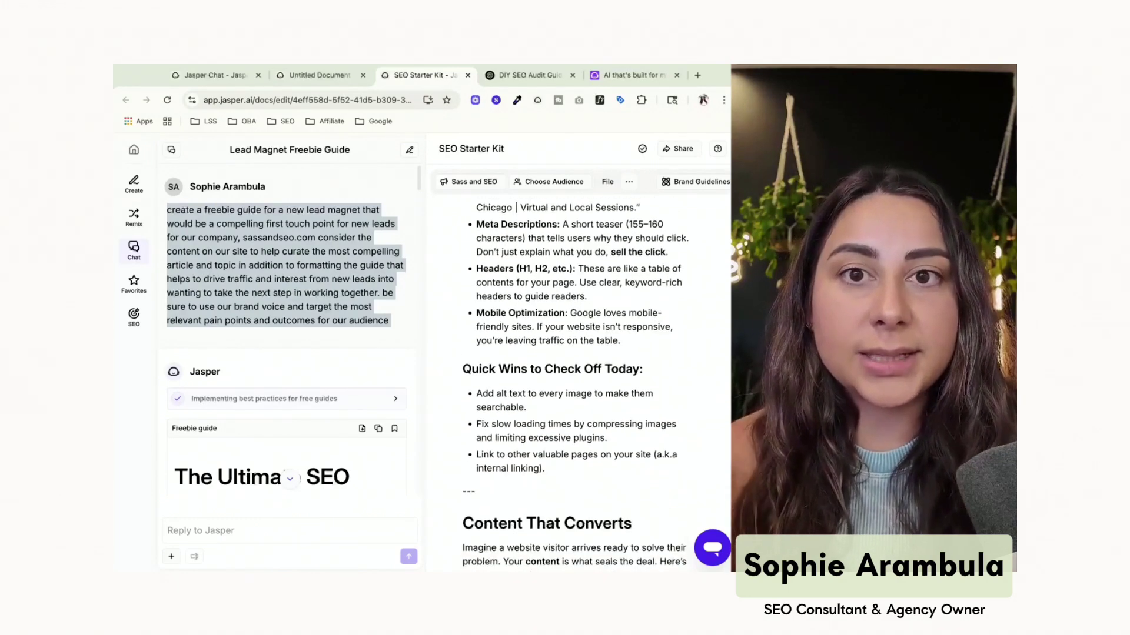
scroll(576, 384, down, 4)
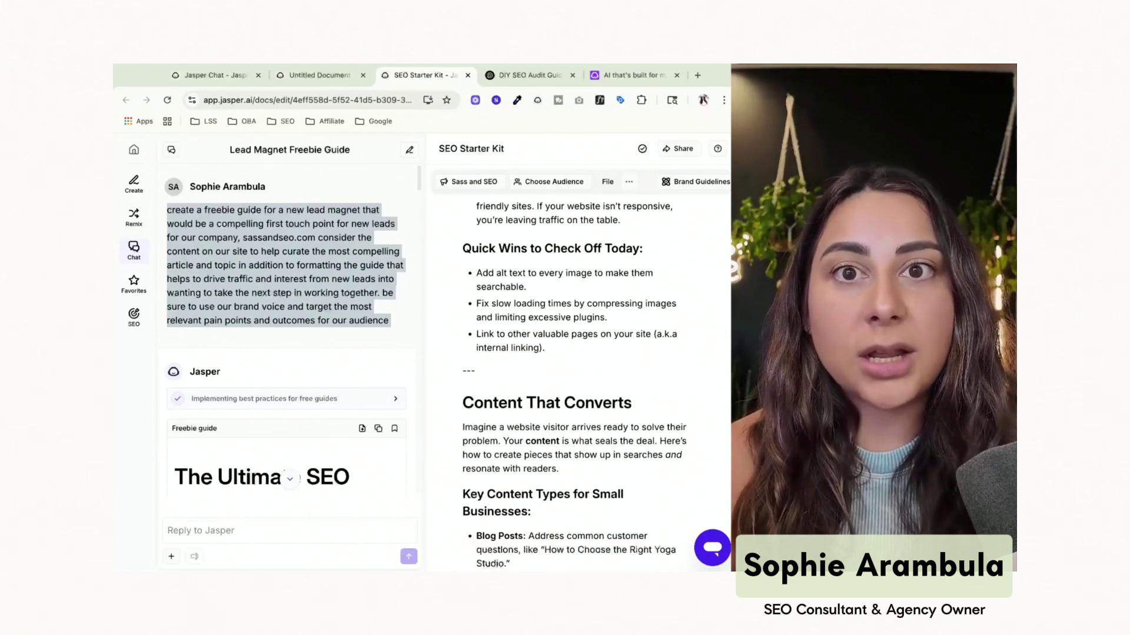
scroll(576, 385, down, 11)
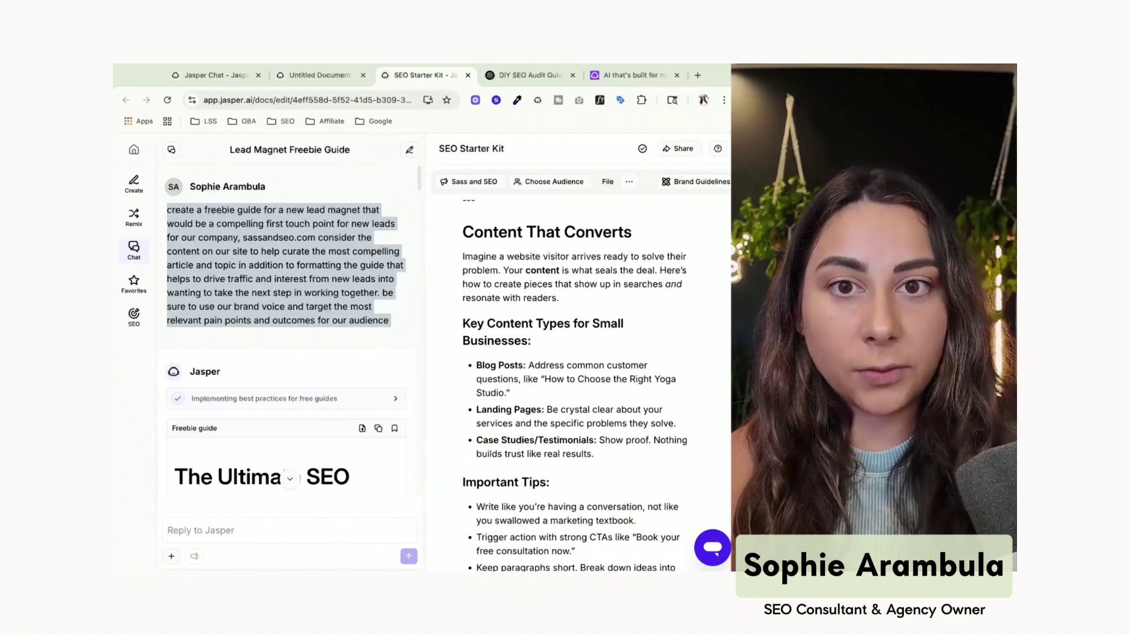
scroll(576, 385, down, 1)
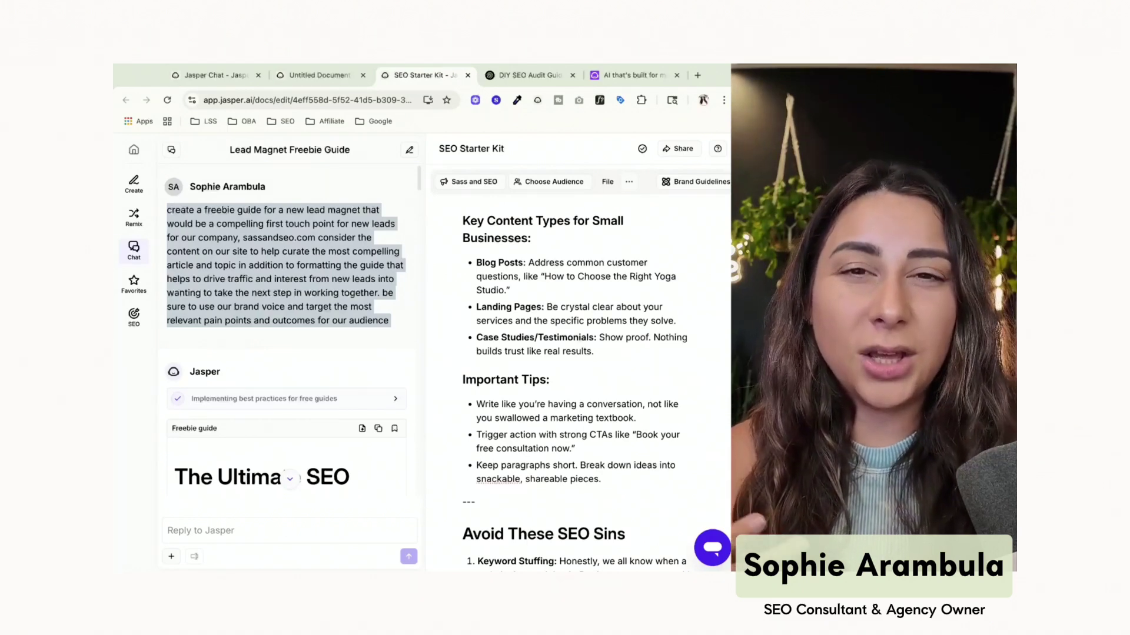
scroll(575, 385, down, 20)
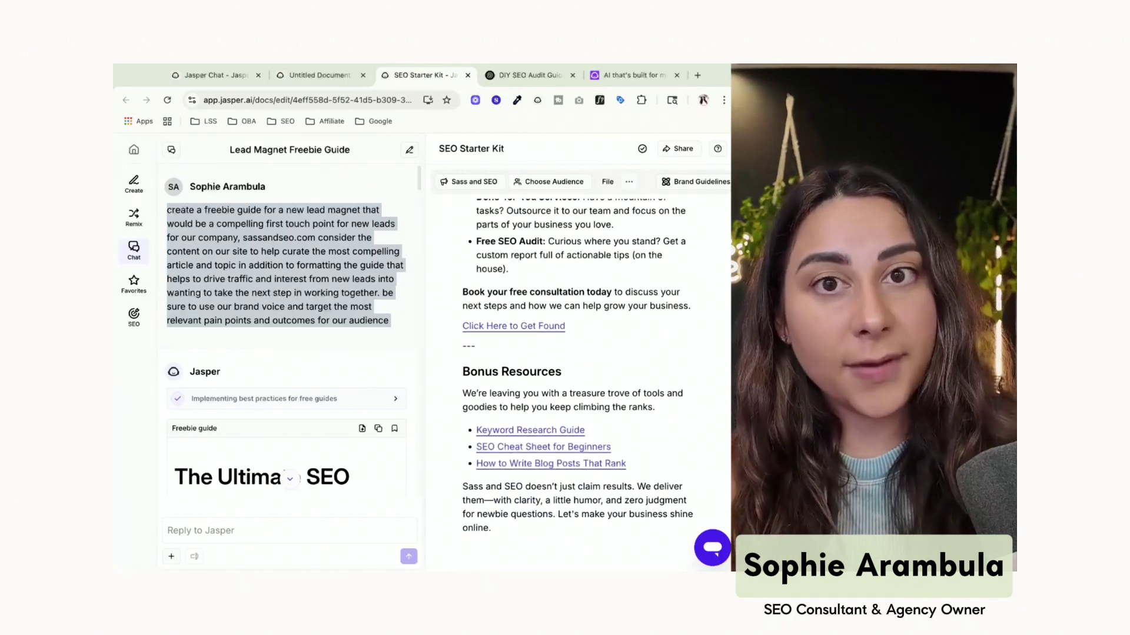
key(ctrl+Tab)
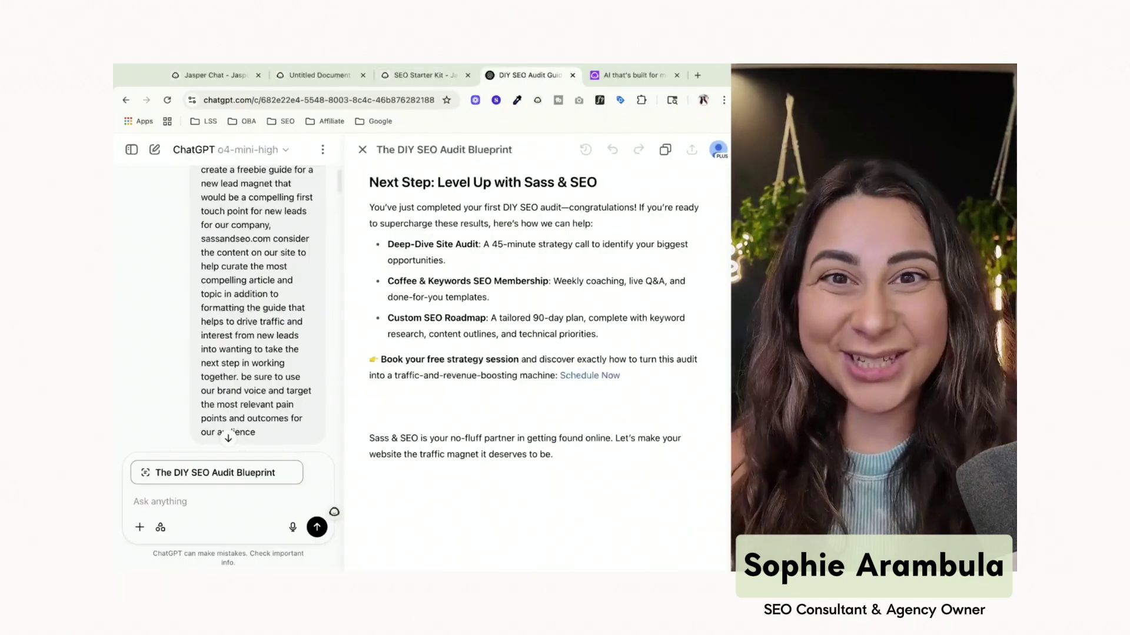
Show Jasper's plans billed monthly: Creator $49 and Pro $69 per seat, reviewing their features.
click(625, 82)
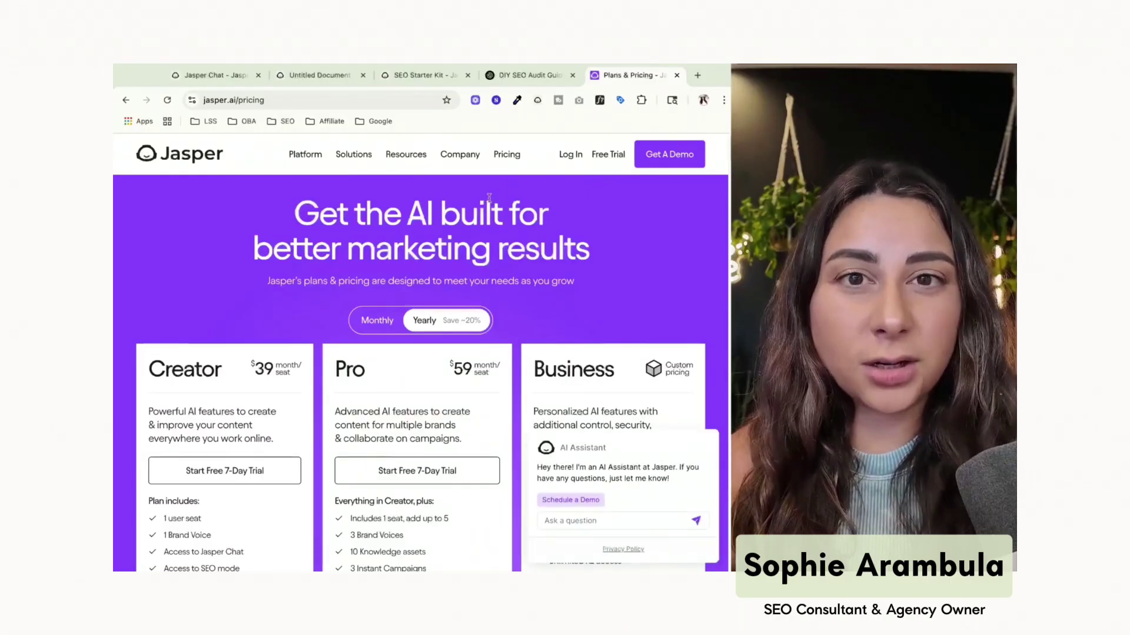
scroll(382, 229, down, 2)
scroll(381, 230, down, 1)
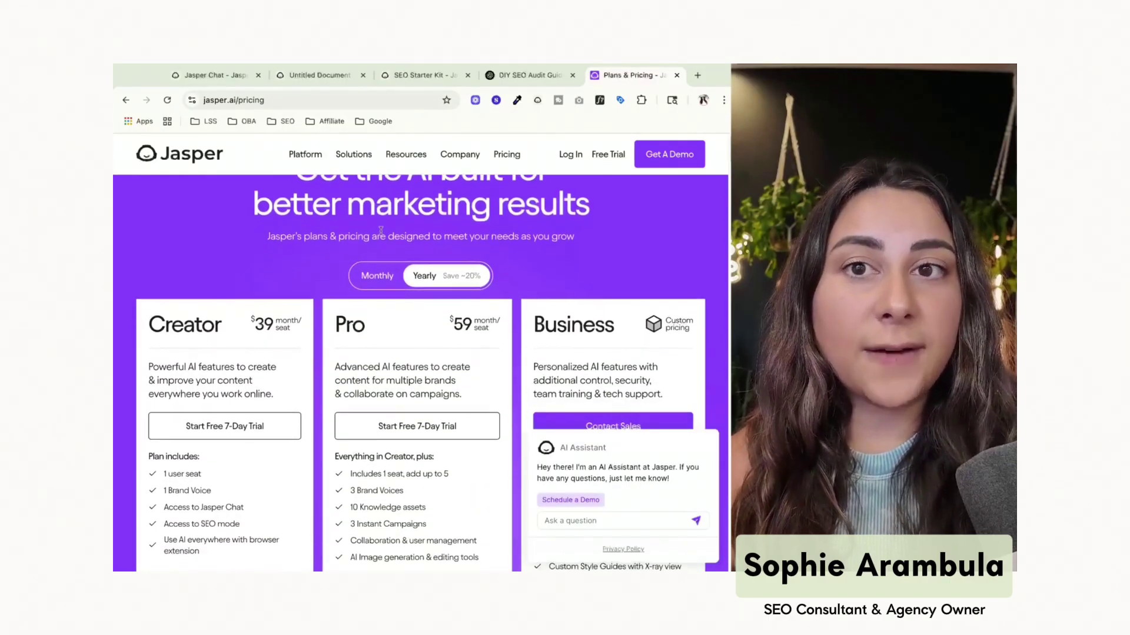
click(381, 271)
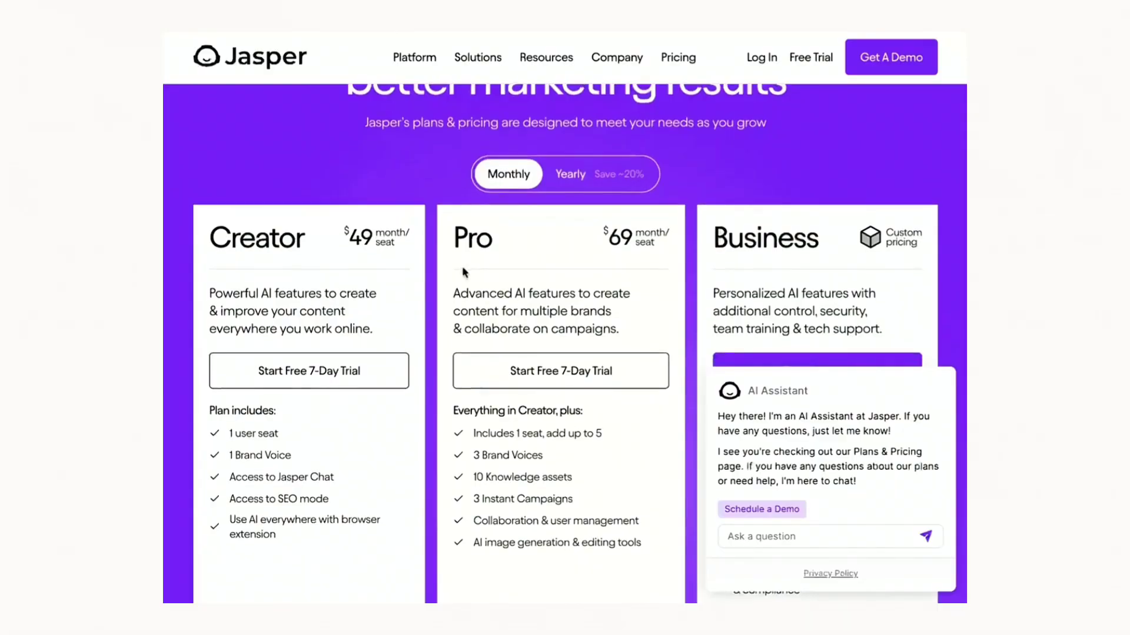
scroll(342, 315, down, 1)
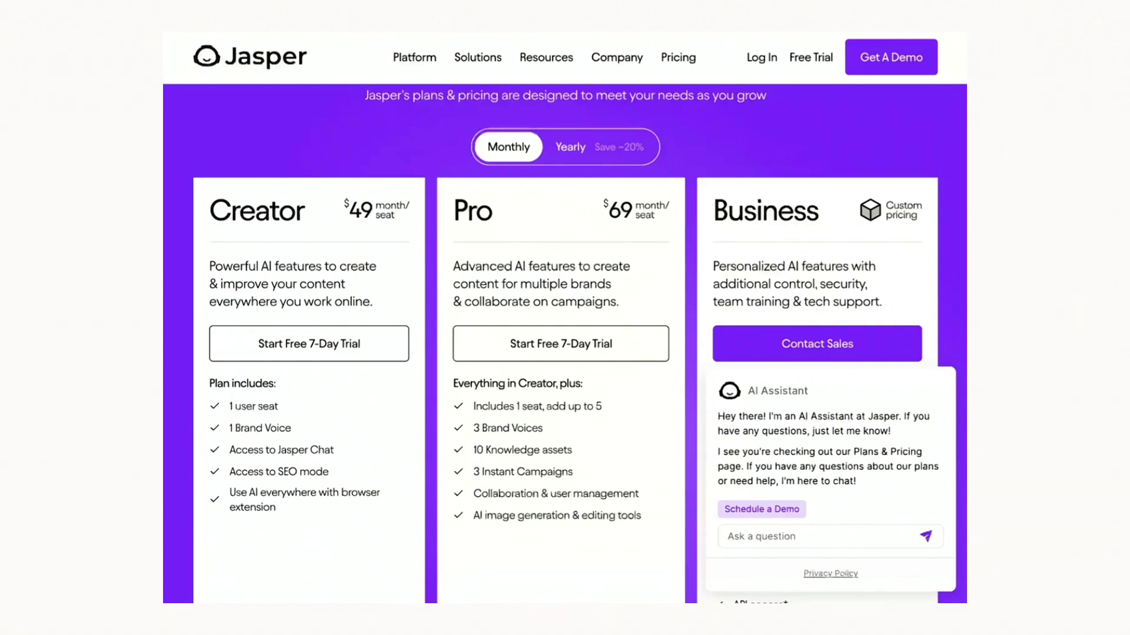
mouse_move(260, 436)
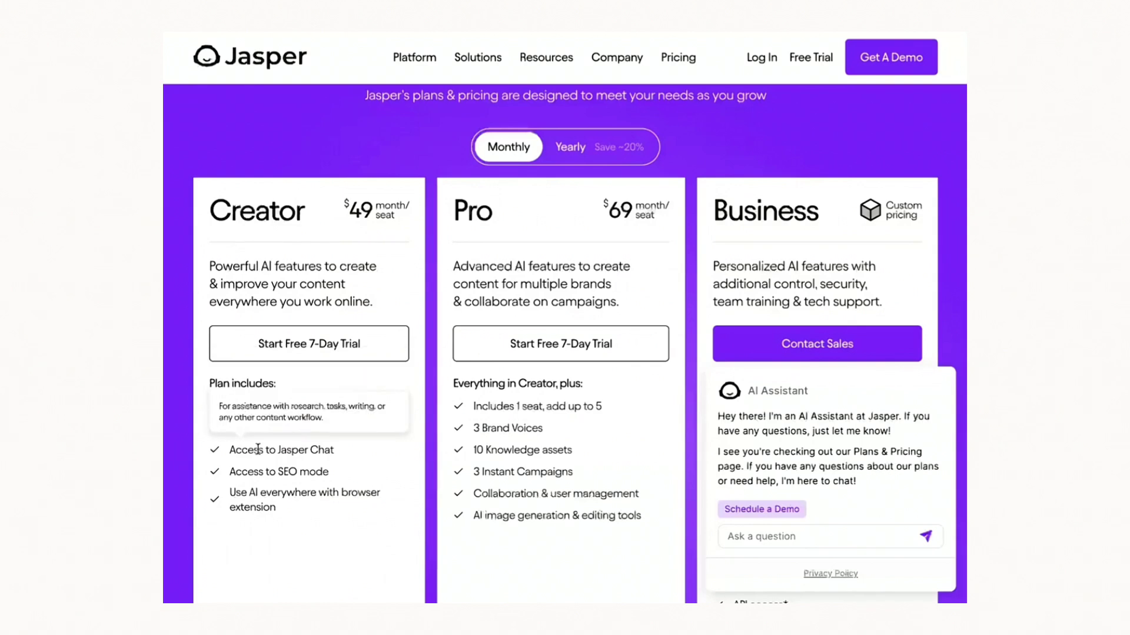
mouse_move(252, 504)
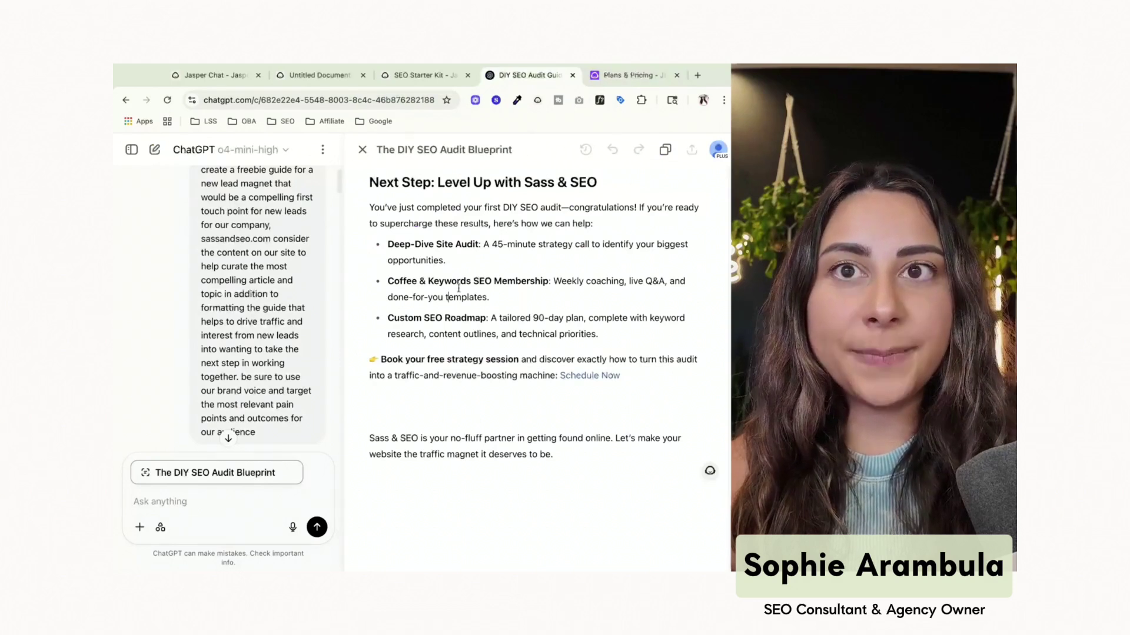
Have Jasper improve the writing of the 'Book your free strategy session' paragraph.
double_click(457, 296)
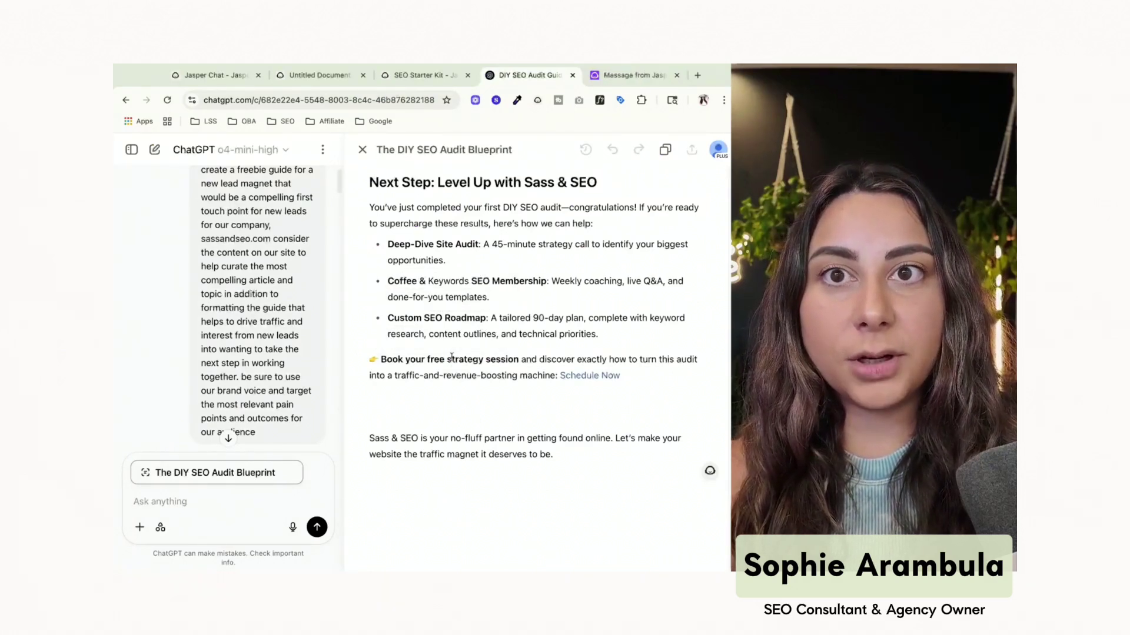
double_click(459, 375)
triple_click(601, 375)
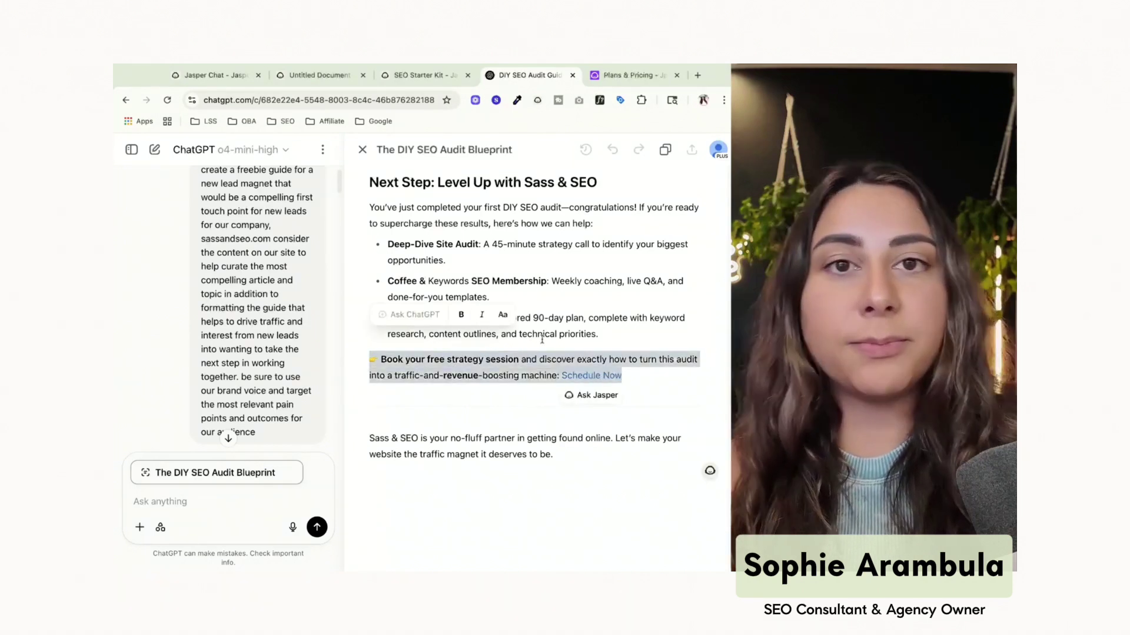
click(596, 396)
click(415, 416)
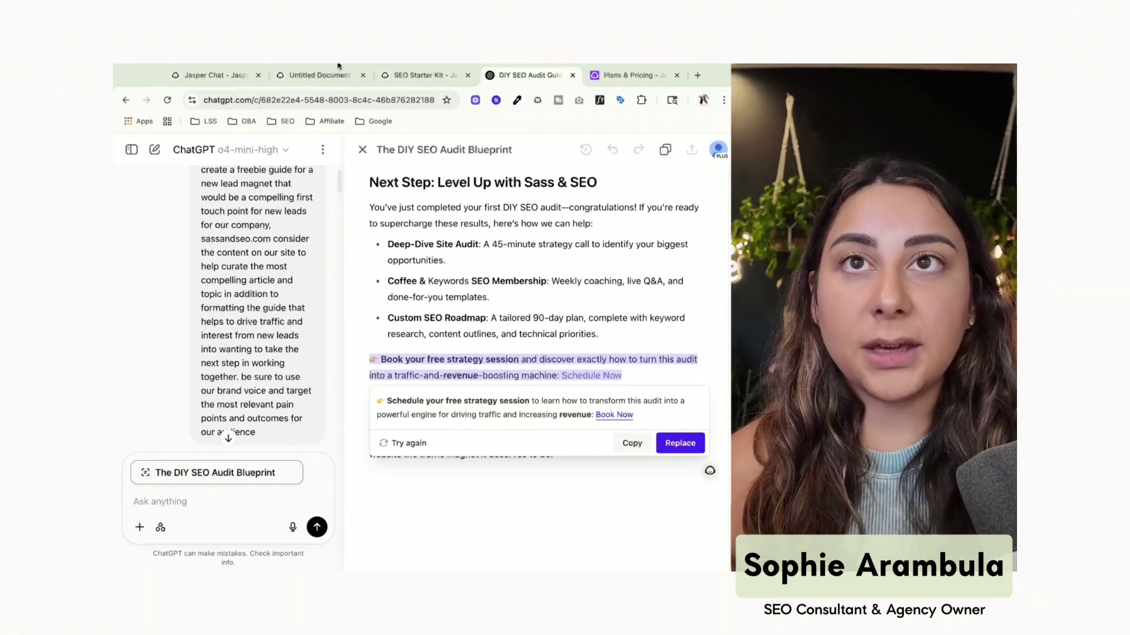
Switch back to the Jasper SEO Starter Kit tab with its free-consultation call-to-action.
click(418, 76)
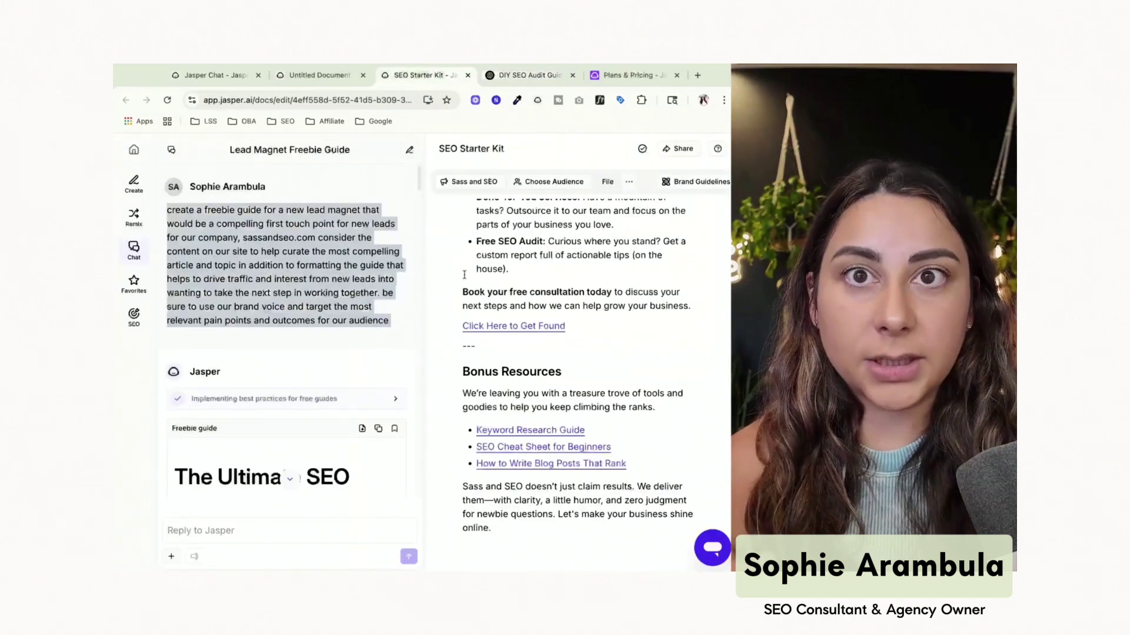